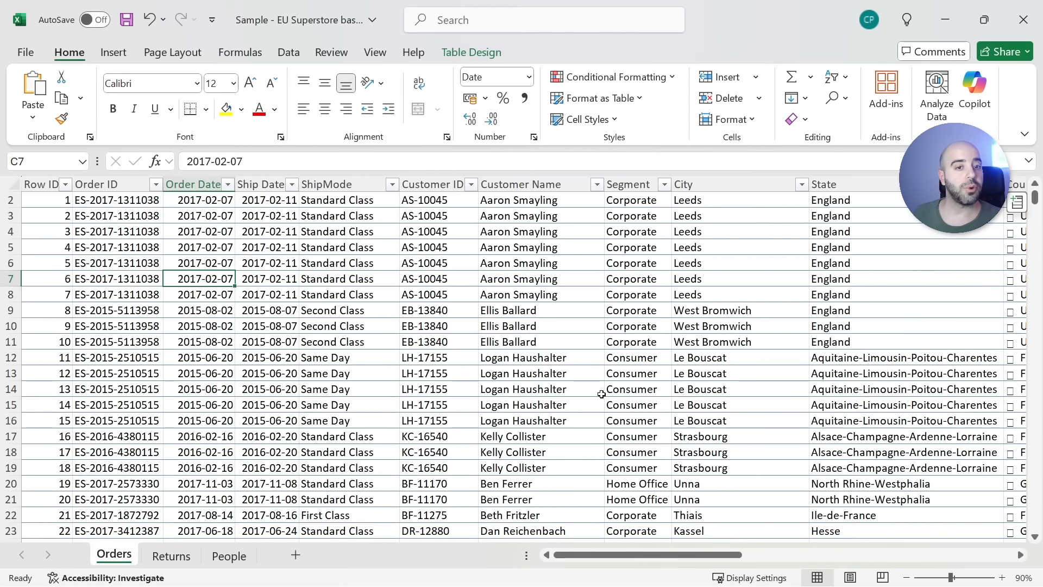
# - Insert a PivotTable based on the Orders data (Table2) in a new worksheet
pyautogui.click(389, 266)
pyautogui.click(113, 52)
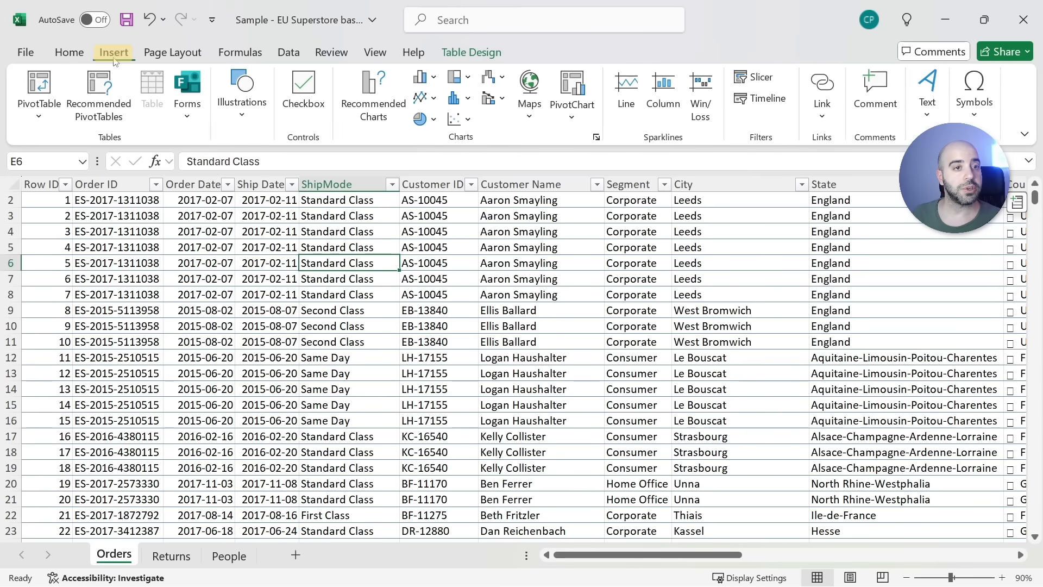
pyautogui.click(39, 87)
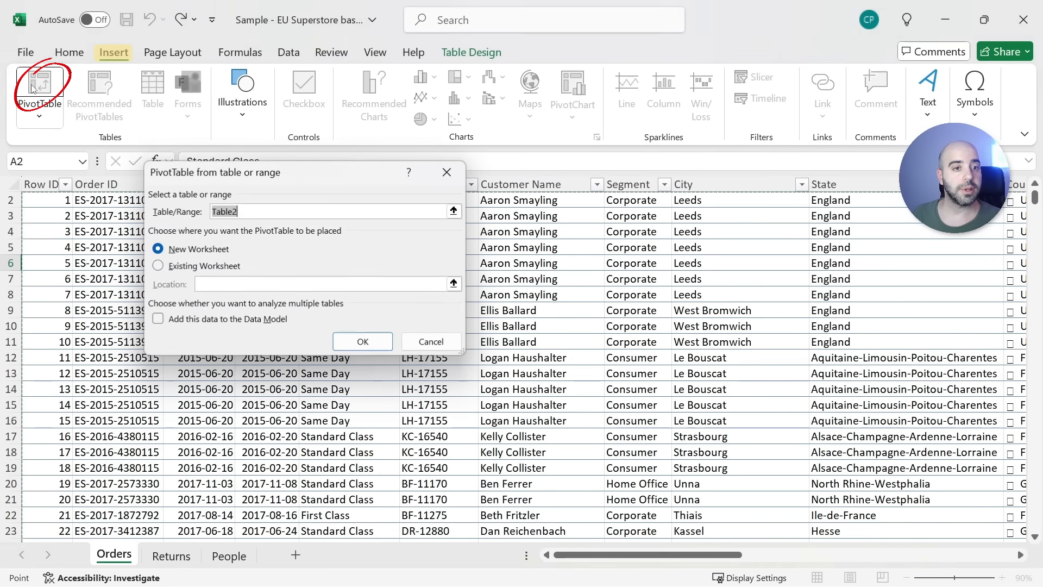
pyautogui.click(363, 341)
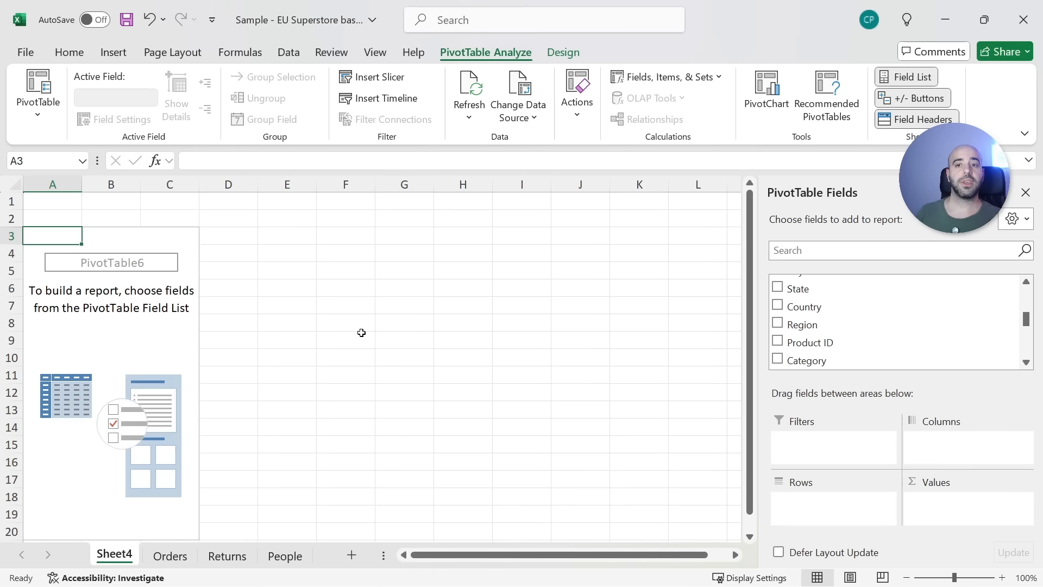
# - Find the Sales field with the search term "sales" and add it to the PivotTable values as a sum
pyautogui.scroll(-3, 819, 306)
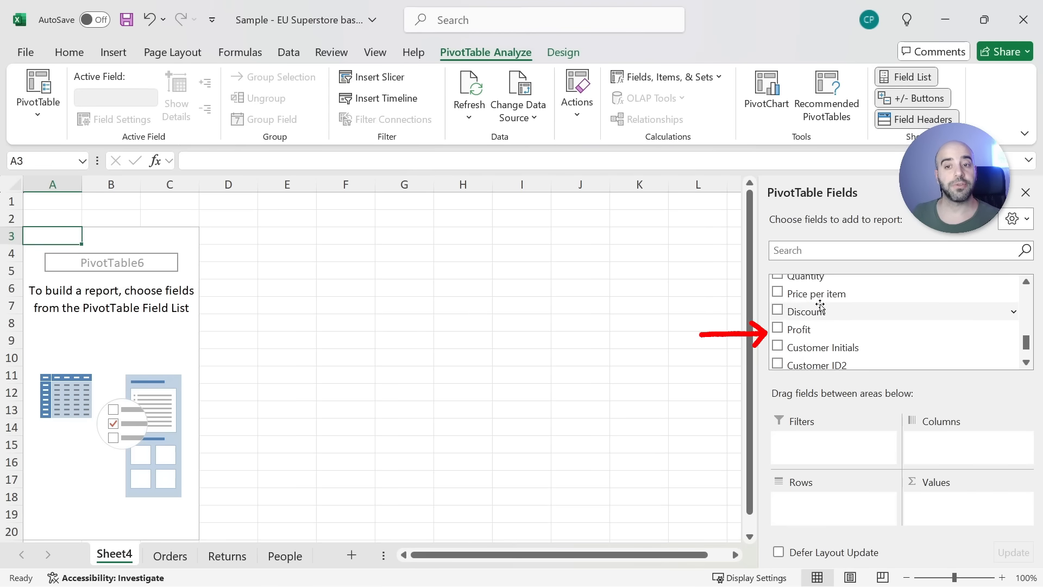
pyautogui.scroll(-1, 819, 306)
pyautogui.scroll(10, 820, 306)
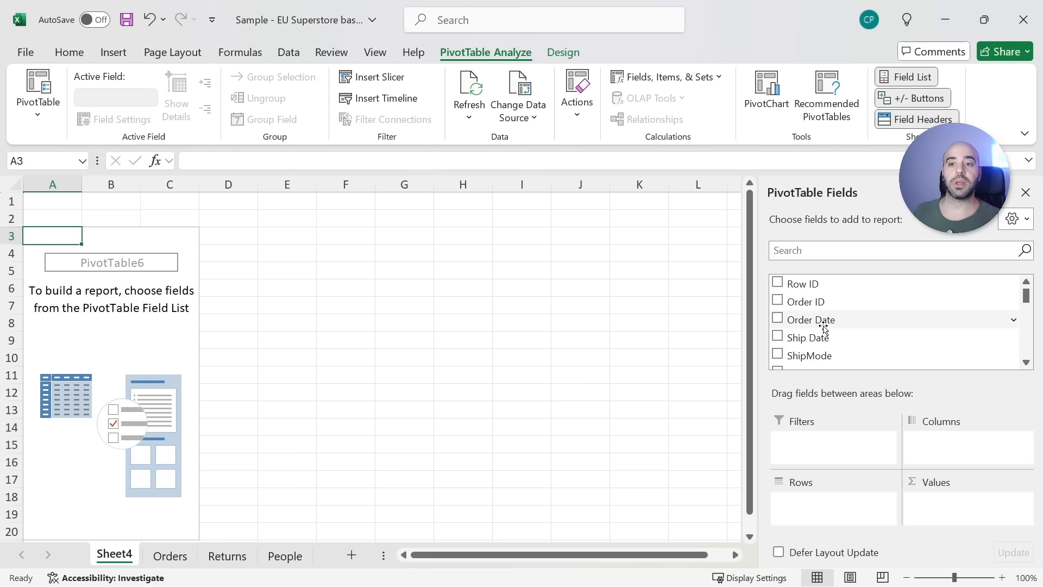
pyautogui.moveTo(823, 325); pyautogui.dragTo(838, 302)
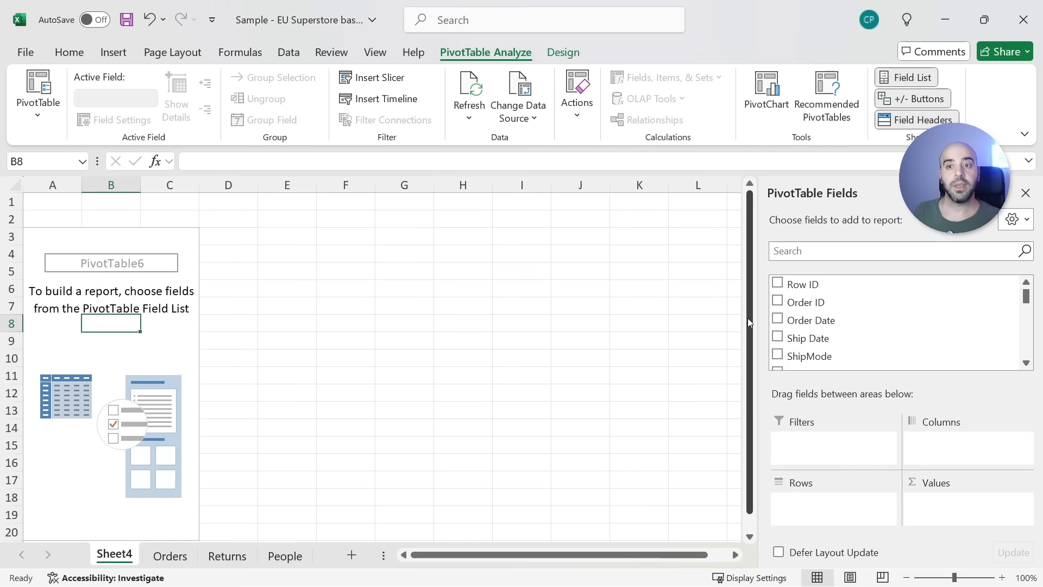
pyautogui.click(800, 249)
pyautogui.write('sales')
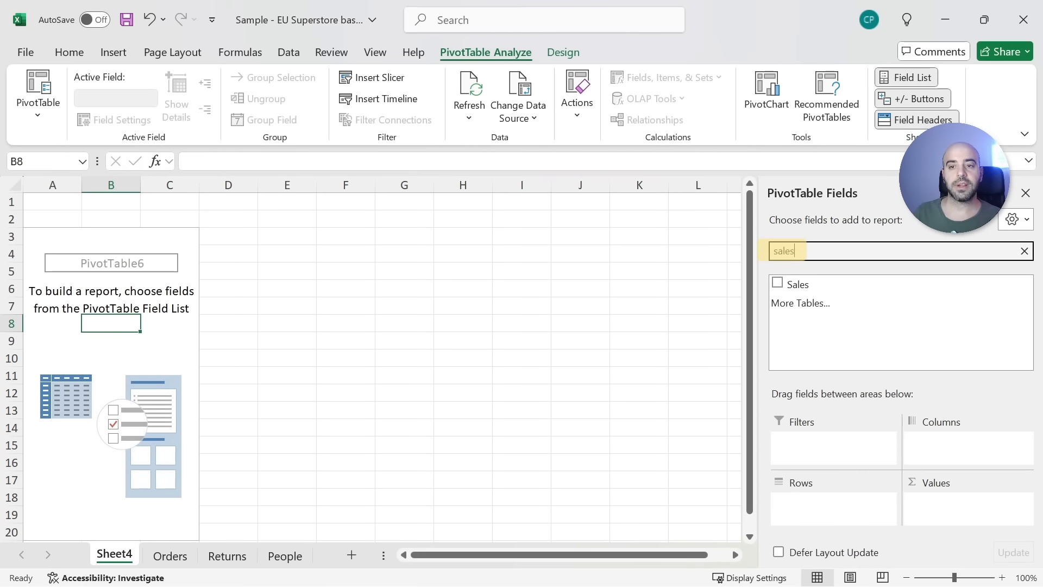
pyautogui.click(859, 284)
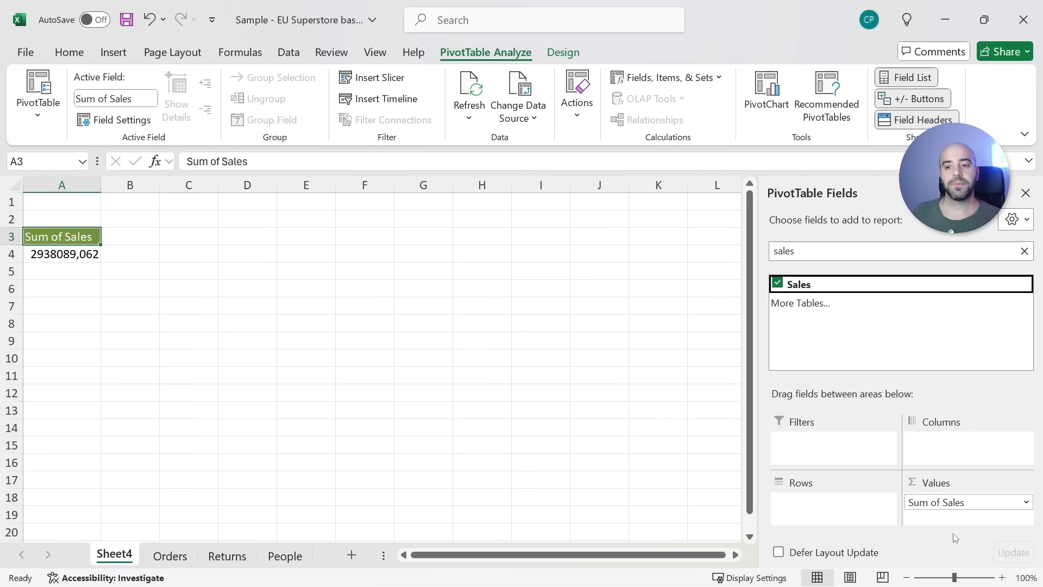
# - Filter the field list by "catego" and add Category and then Sub-Category to the PivotTable rows
pyautogui.click(67, 259)
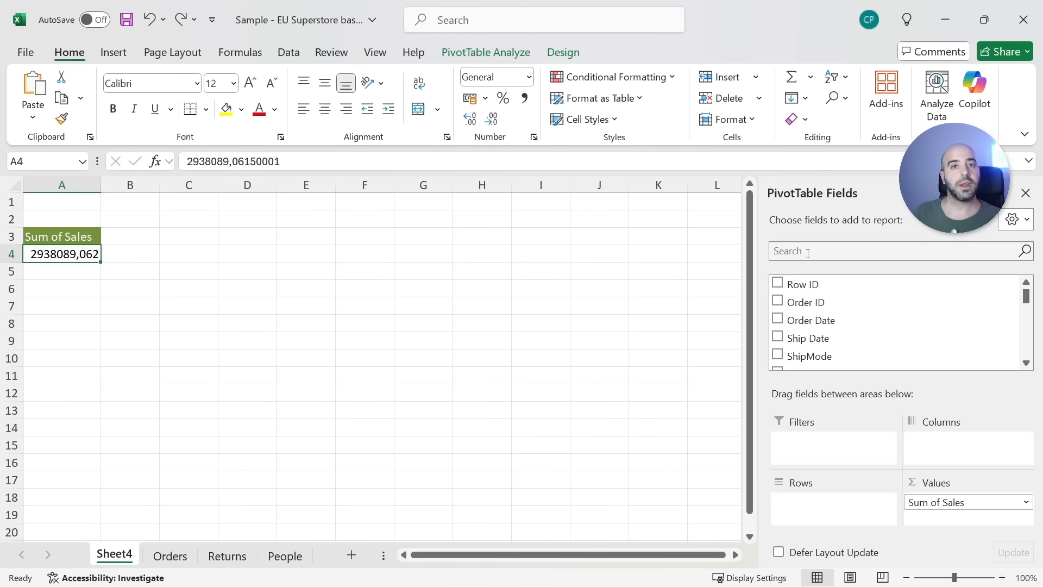
pyautogui.click(807, 253)
pyautogui.write('catego')
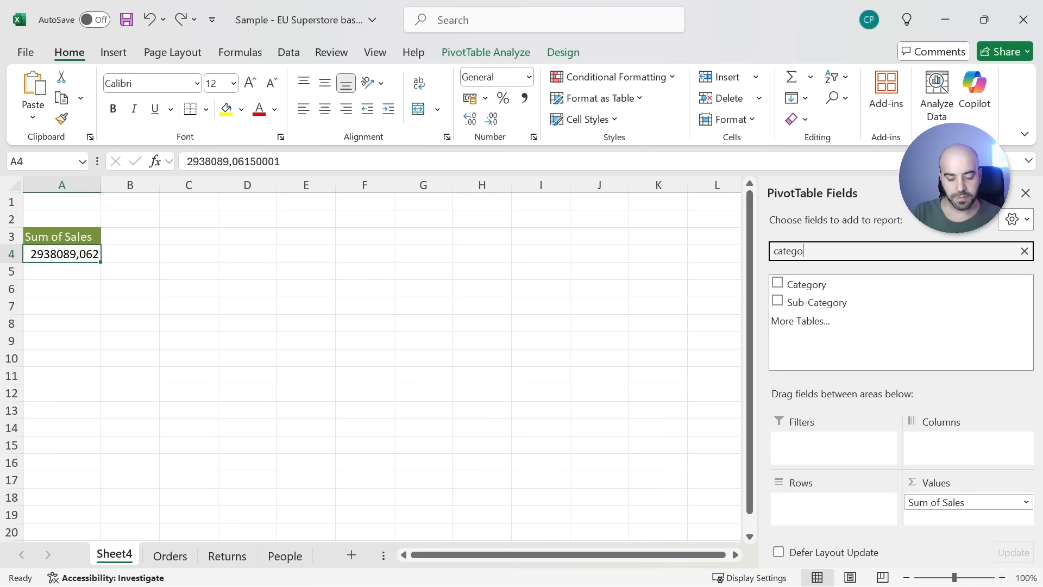
pyautogui.moveTo(782, 283); pyautogui.dragTo(826, 503)
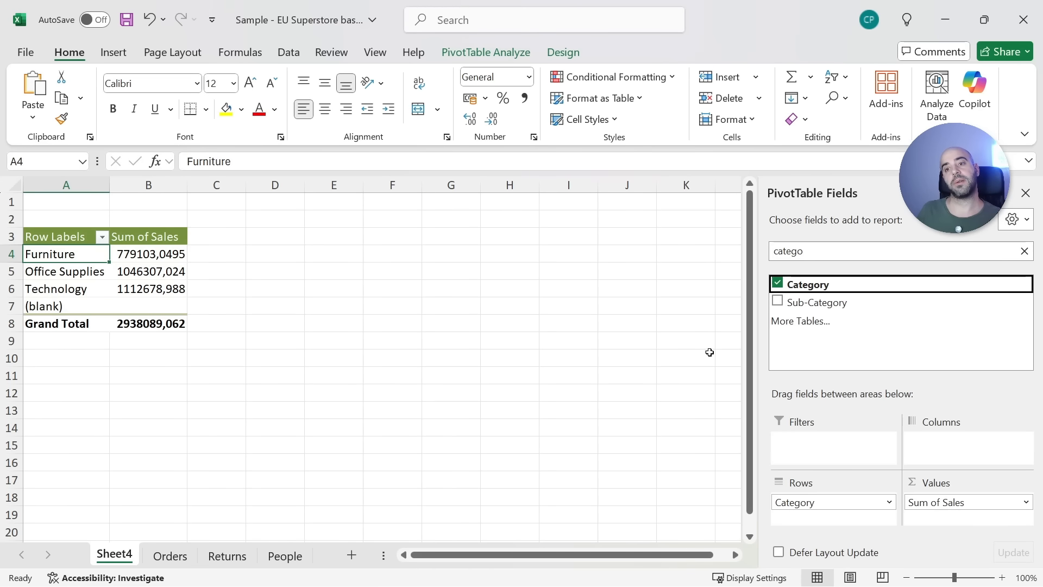
pyautogui.moveTo(817, 303); pyautogui.dragTo(826, 516)
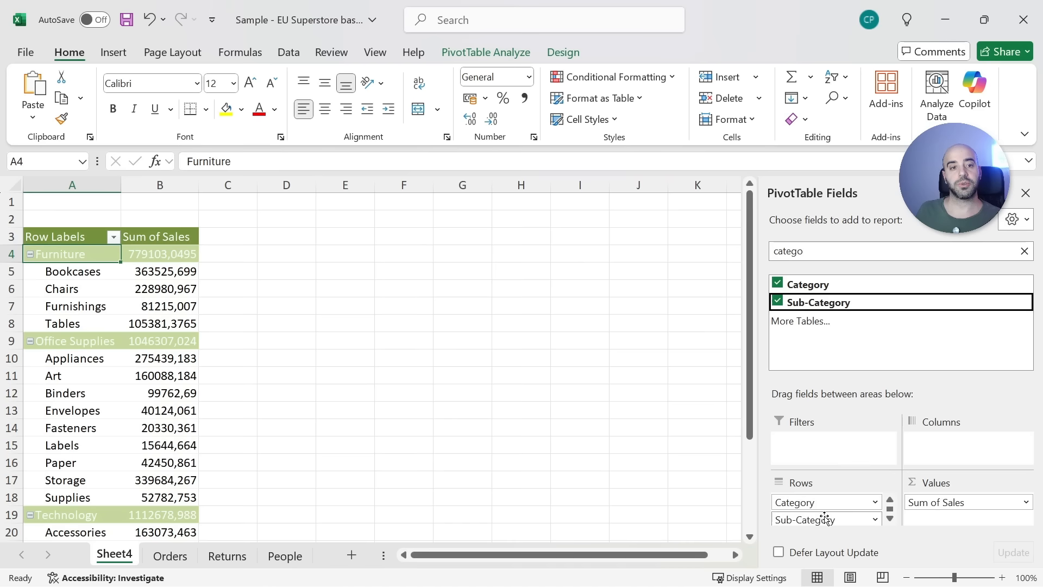
# - Change the PivotTable's report layout to tabular form
pyautogui.click(139, 293)
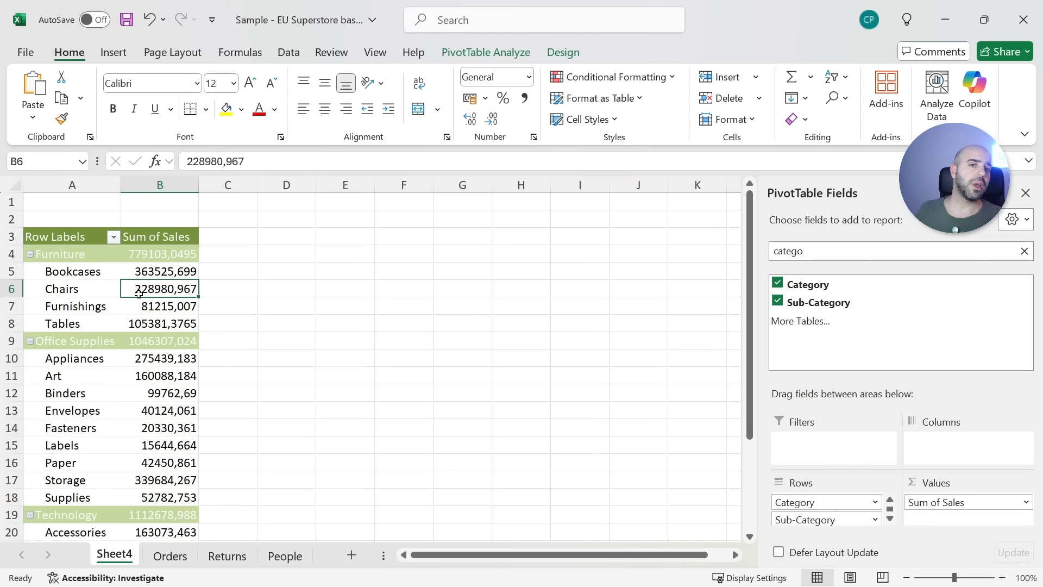
pyautogui.click(563, 53)
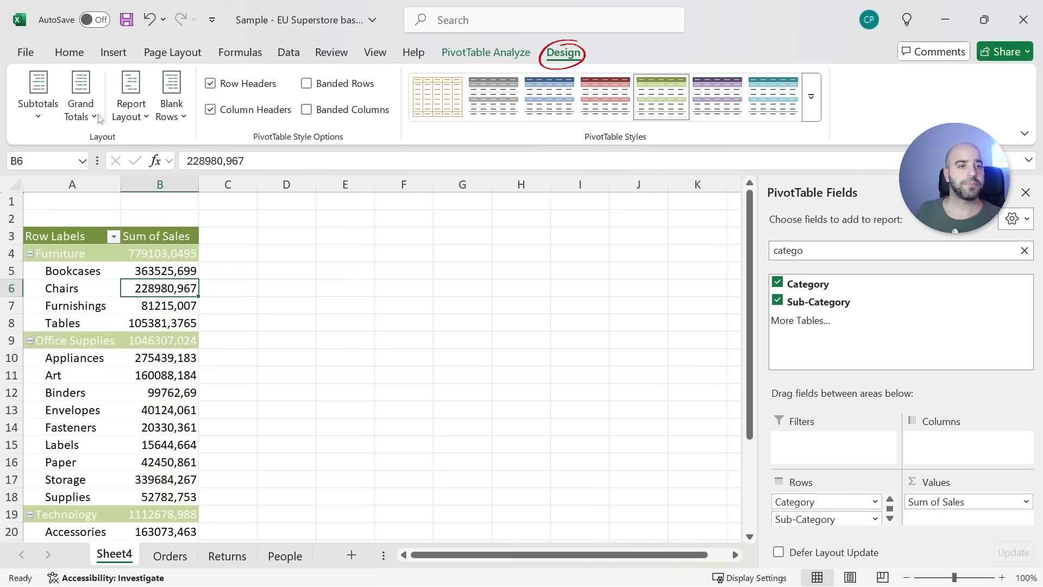
pyautogui.click(131, 106)
pyautogui.click(164, 209)
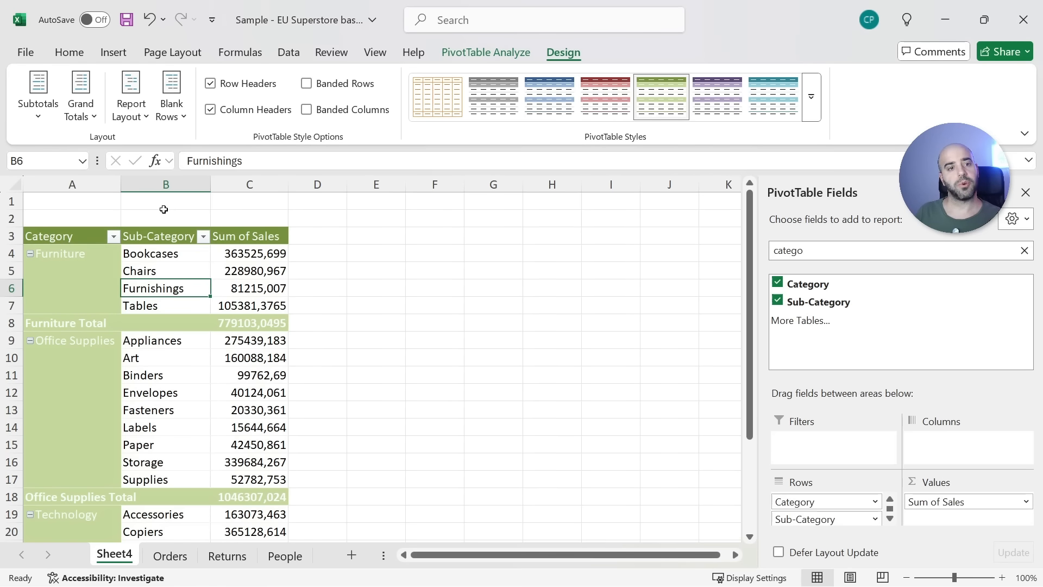
# - Turn off the category subtotals in the PivotTable
pyautogui.hotkey('shift', 'Right')
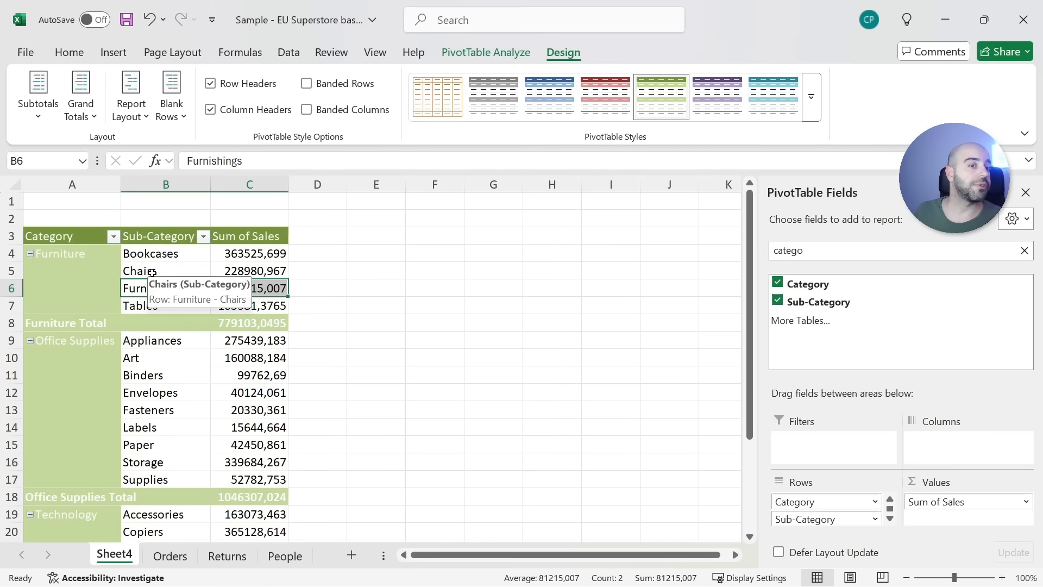
pyautogui.moveTo(54, 322); pyautogui.dragTo(261, 323)
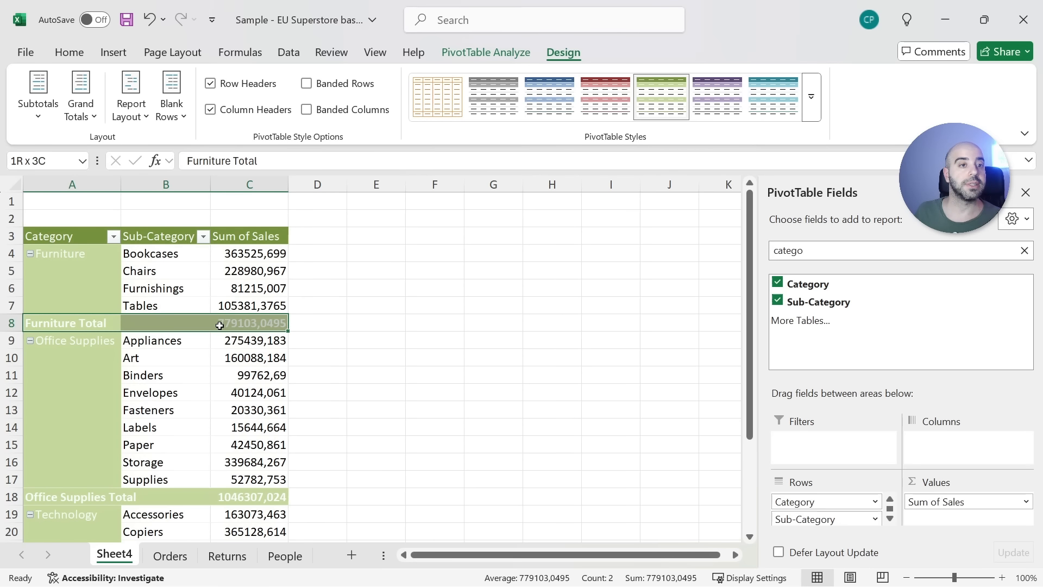
pyautogui.click(38, 100)
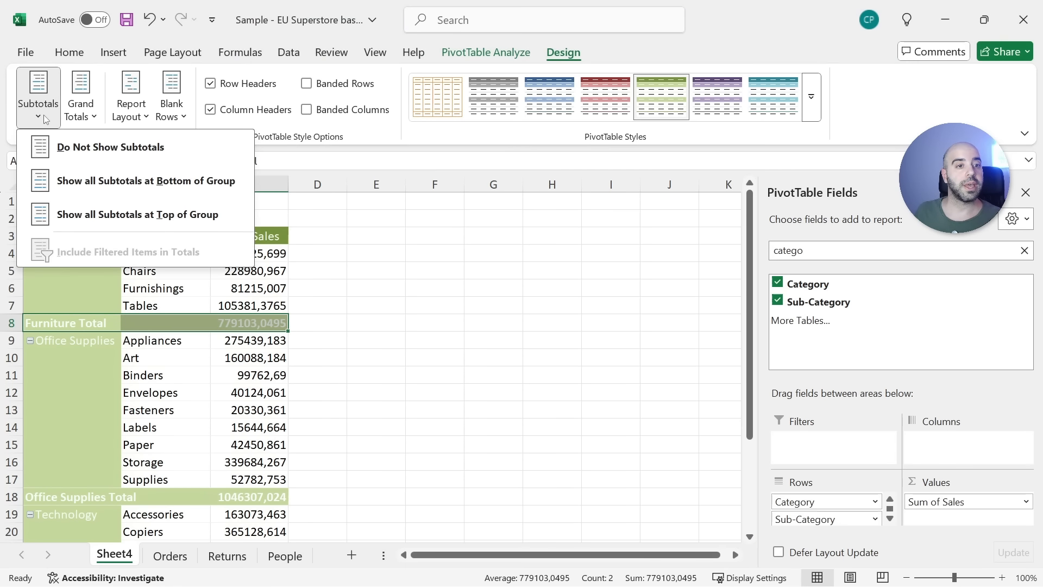
pyautogui.click(71, 147)
pyautogui.click(318, 289)
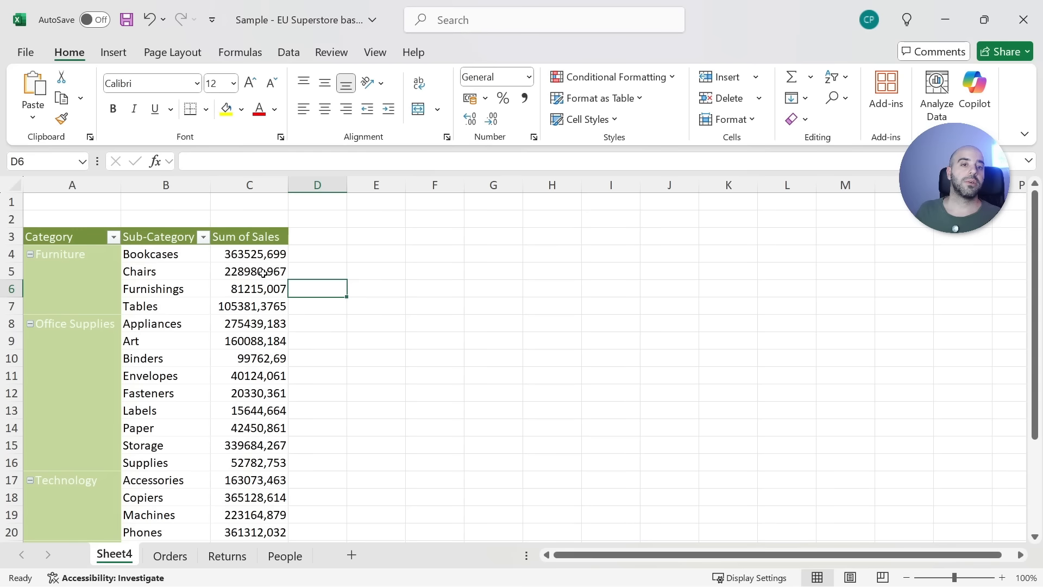
# - Change the Sum of Sales value field to show values as % of Grand Total
pyautogui.moveTo(243, 250); pyautogui.dragTo(250, 515)
pyautogui.click(250, 515)
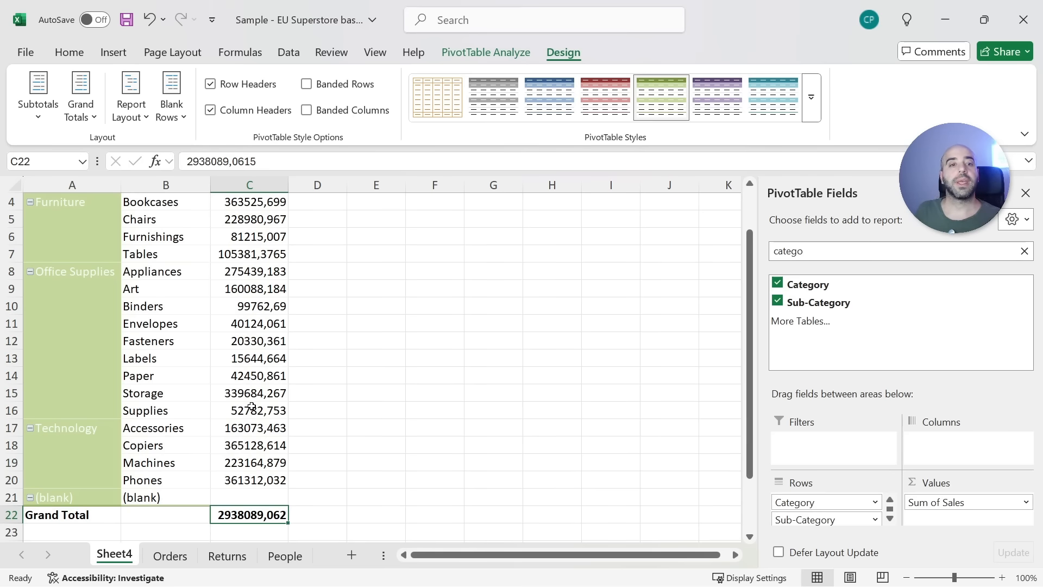
pyautogui.moveTo(252, 404)
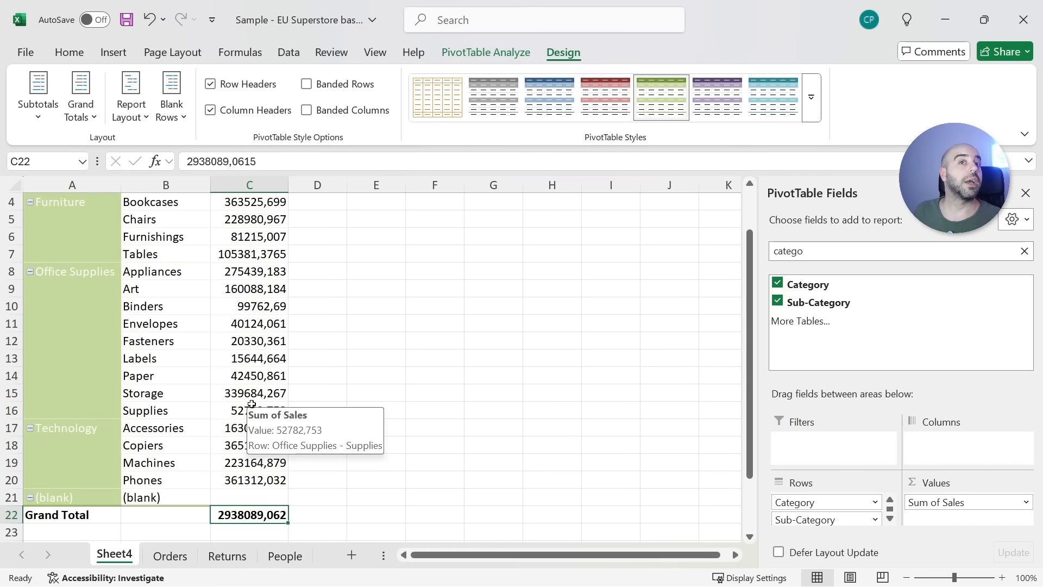
pyautogui.click(1027, 505)
pyautogui.click(1008, 484)
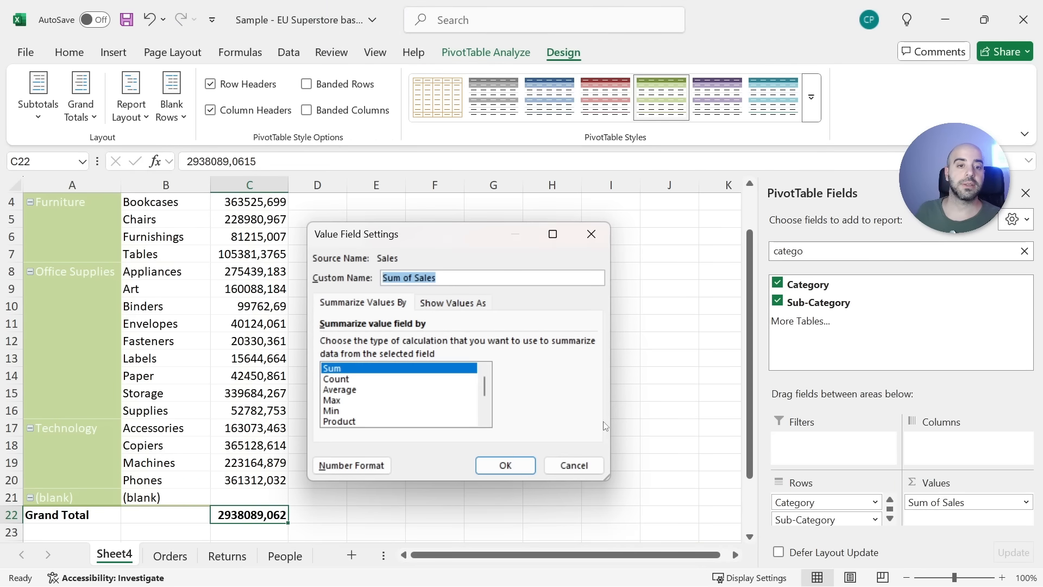
pyautogui.click(453, 304)
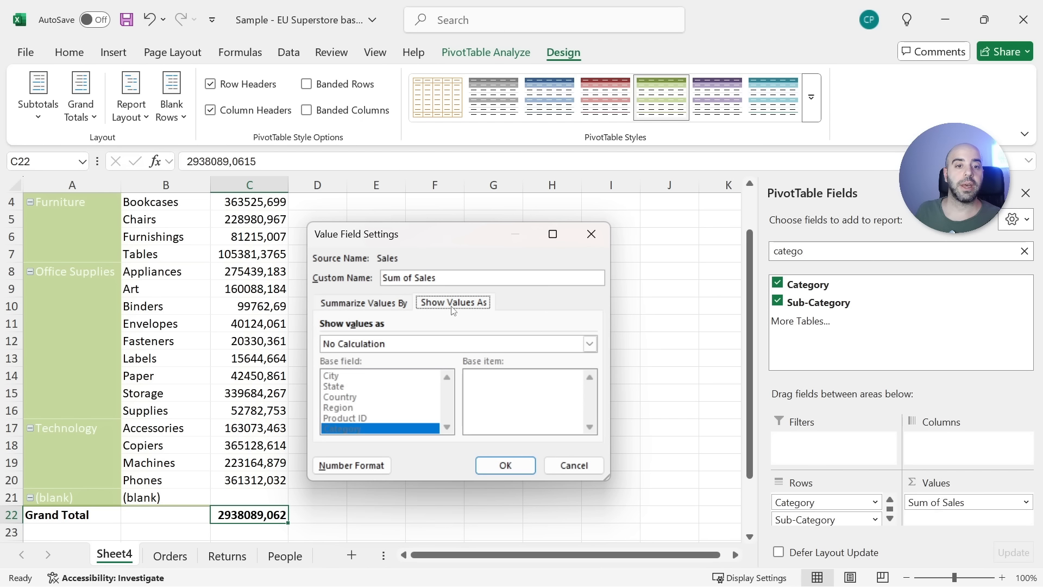
pyautogui.click(420, 344)
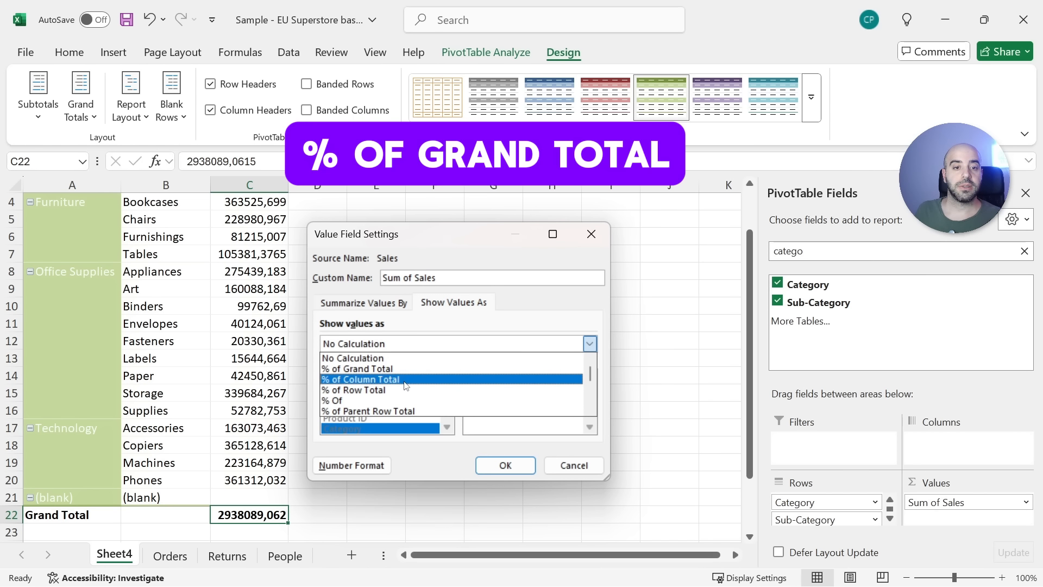
pyautogui.click(401, 370)
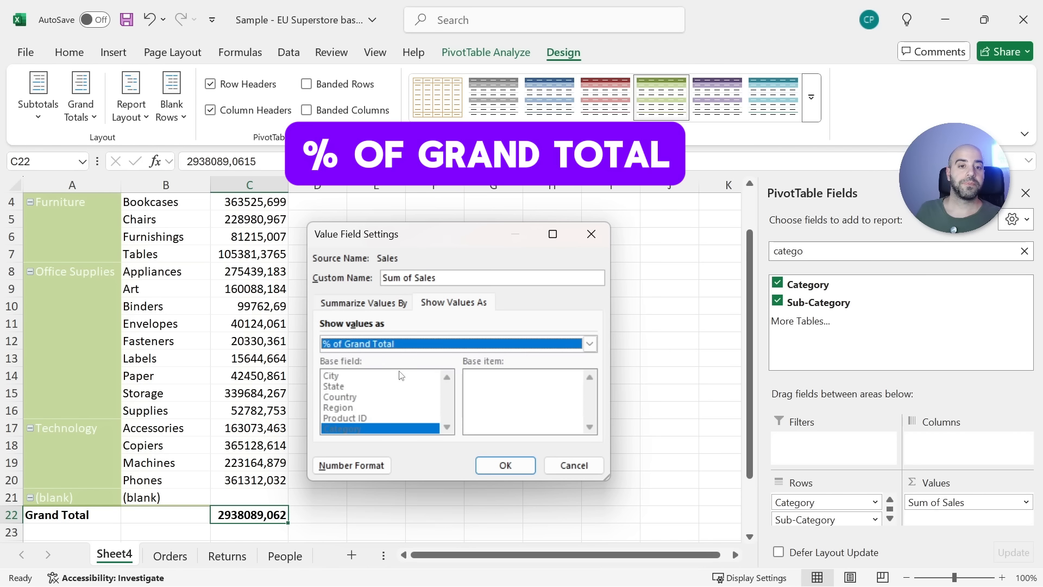
pyautogui.click(505, 466)
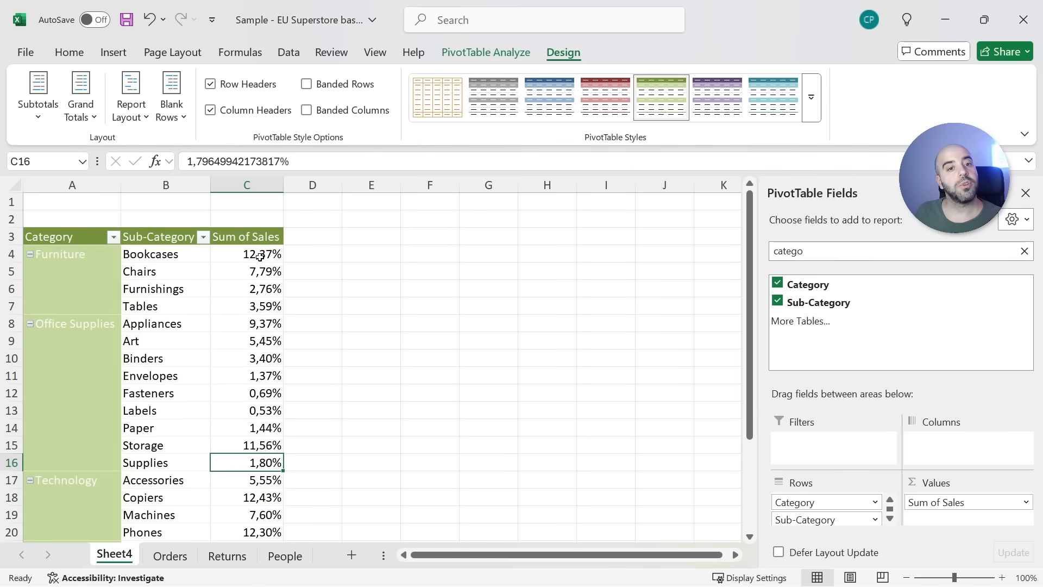
# - Check the sum of all sub-category sales percentages and inspect the rows from Binders to Labels
pyautogui.moveTo(260, 256); pyautogui.dragTo(269, 501)
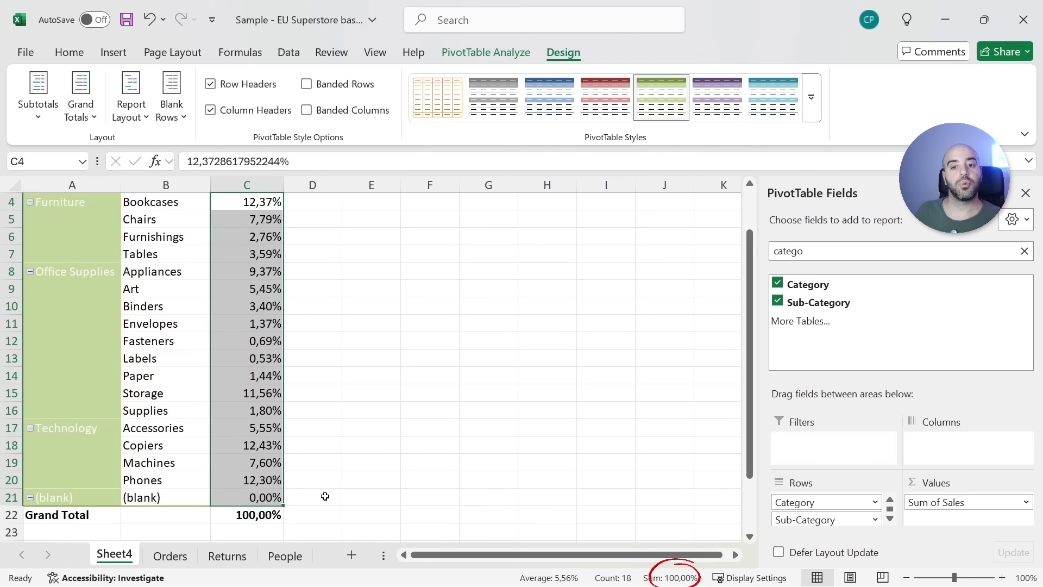
pyautogui.click(234, 346)
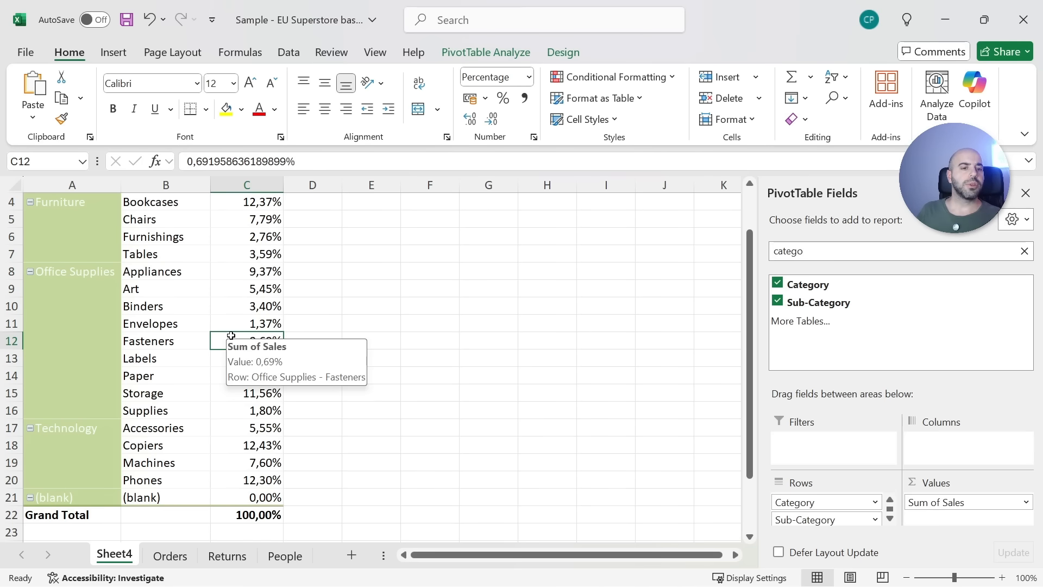
pyautogui.moveTo(206, 308); pyautogui.dragTo(257, 353)
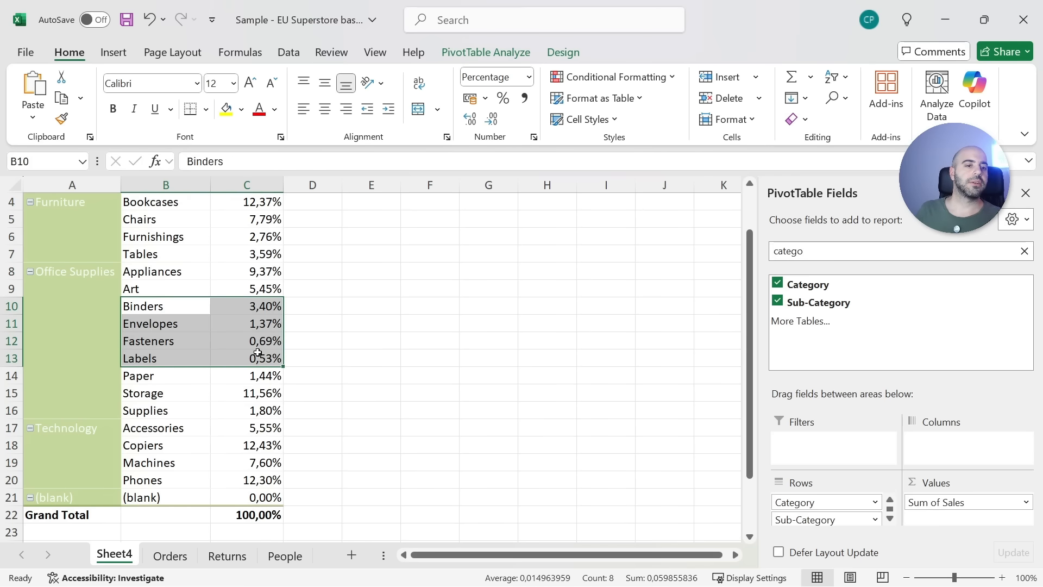
pyautogui.click(170, 555)
pyautogui.click(270, 372)
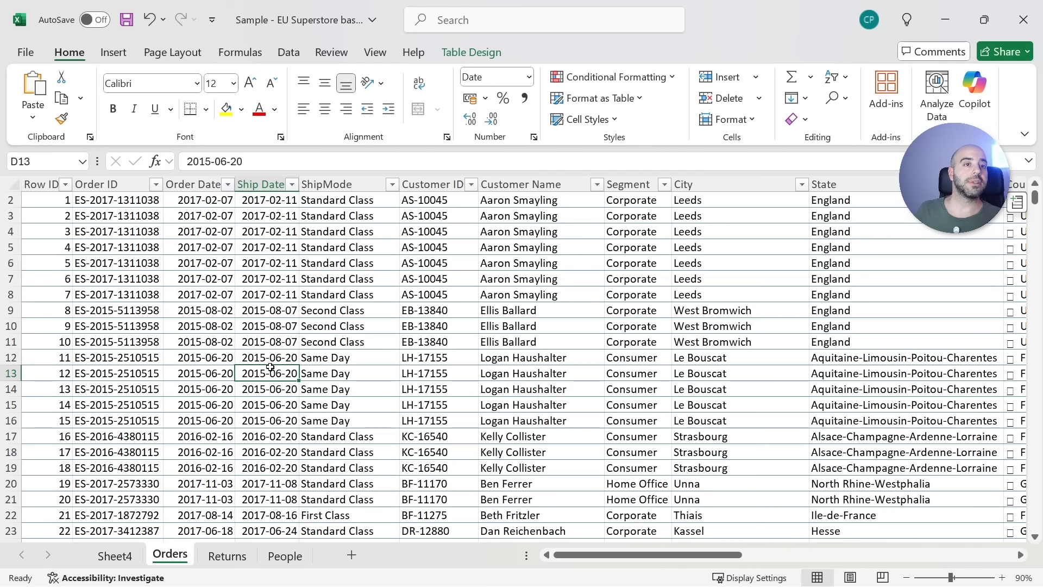
pyautogui.click(113, 52)
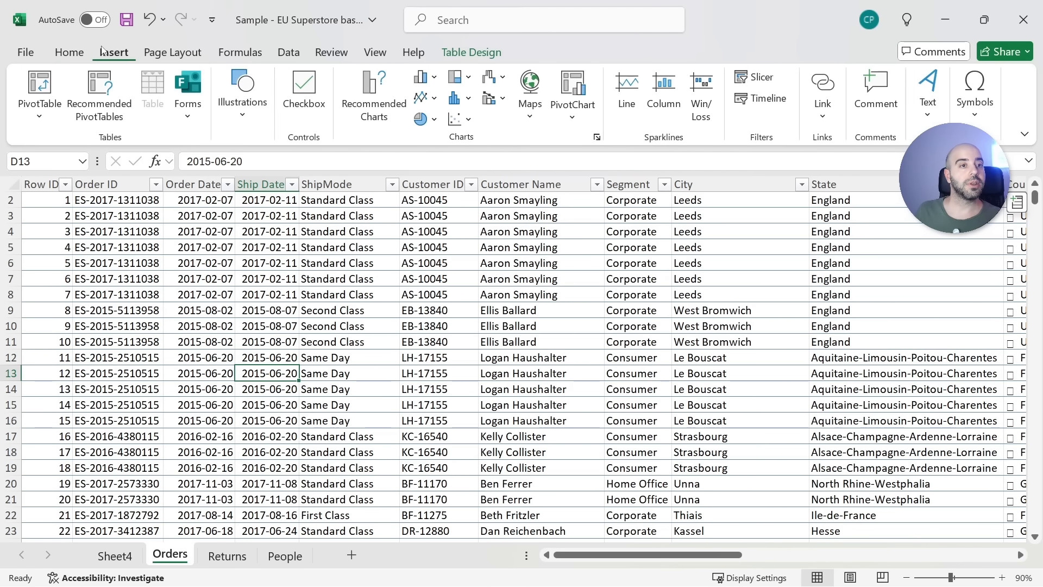
pyautogui.click(44, 84)
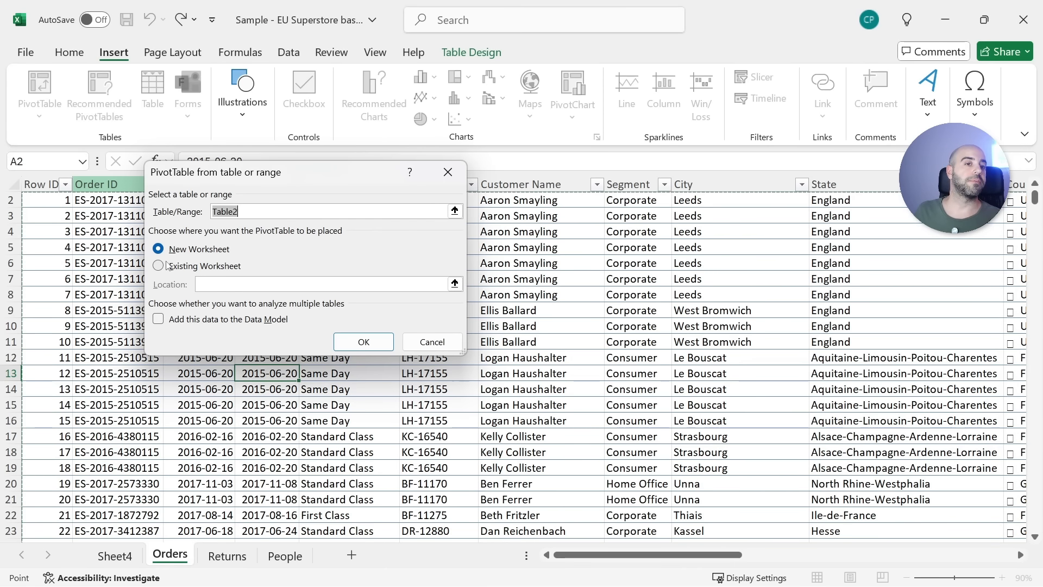
pyautogui.click(447, 172)
pyautogui.click(337, 278)
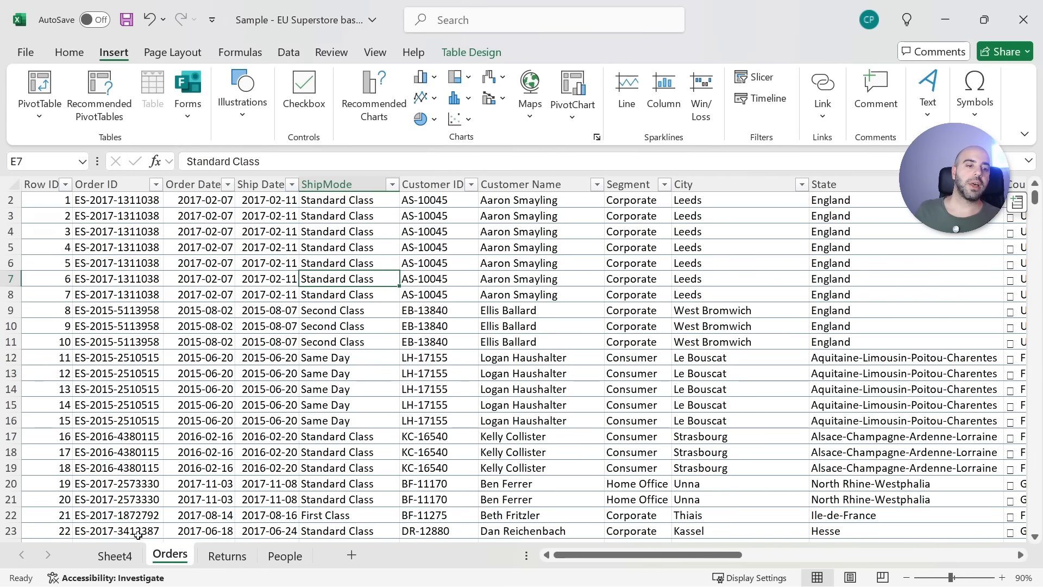
pyautogui.click(128, 555)
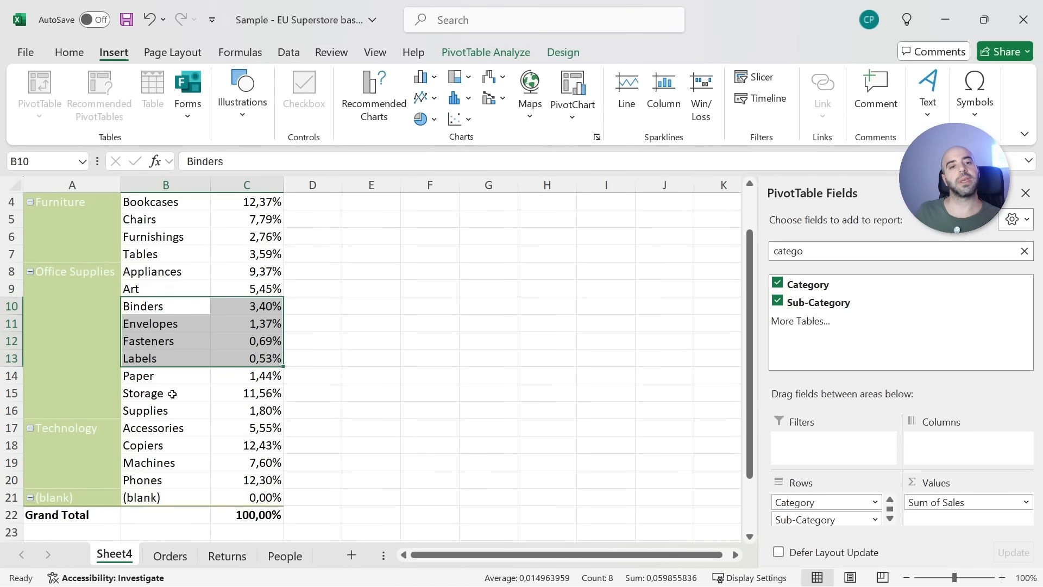
pyautogui.click(172, 393)
pyautogui.click(234, 354)
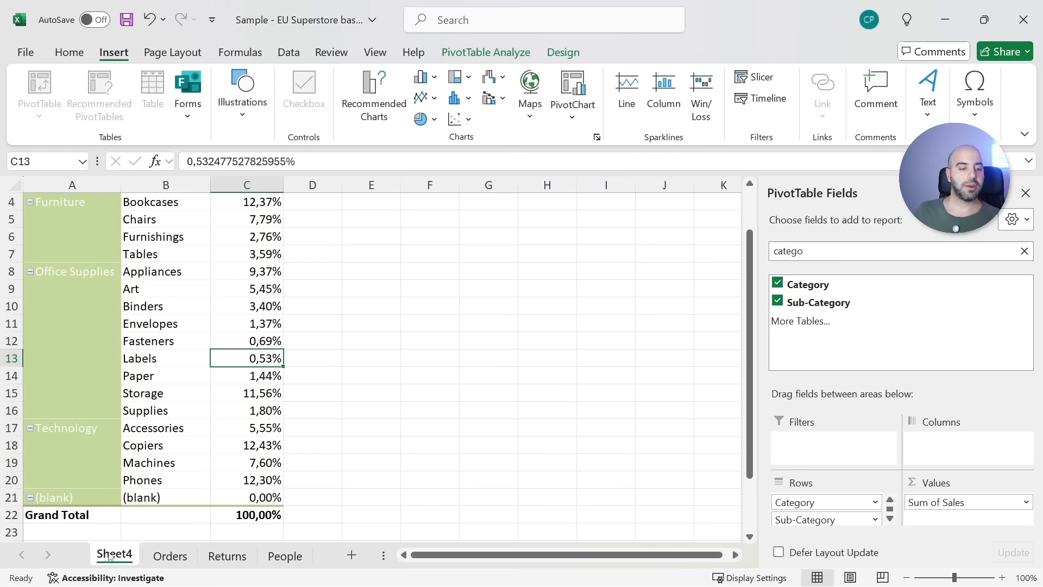
# - Duplicate Sheet4 and remove Sub-Category from the rows of the copied PivotTable
pyautogui.moveTo(110, 558); pyautogui.dragTo(152, 555)
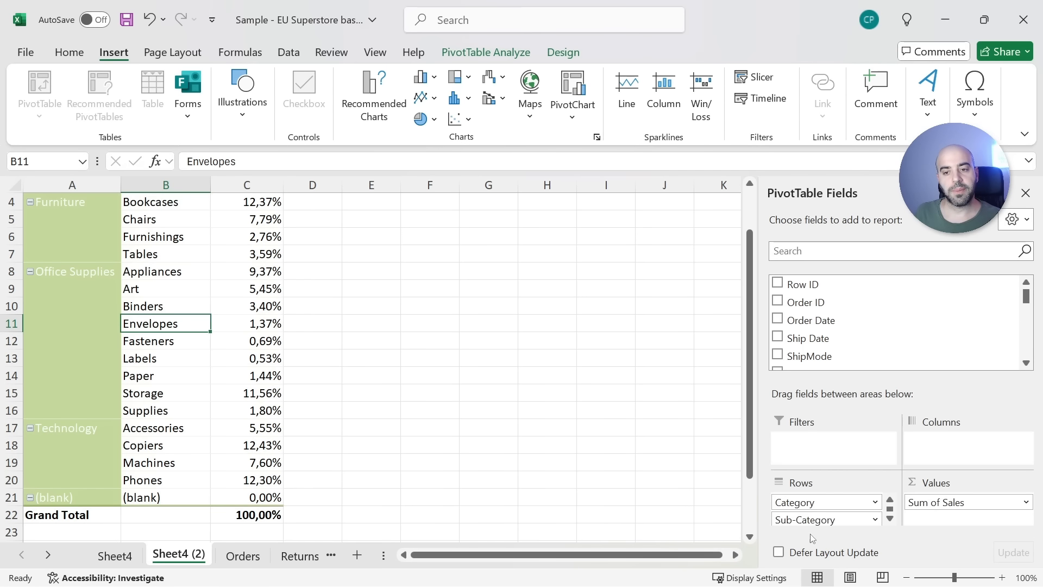
pyautogui.moveTo(819, 516); pyautogui.dragTo(554, 433)
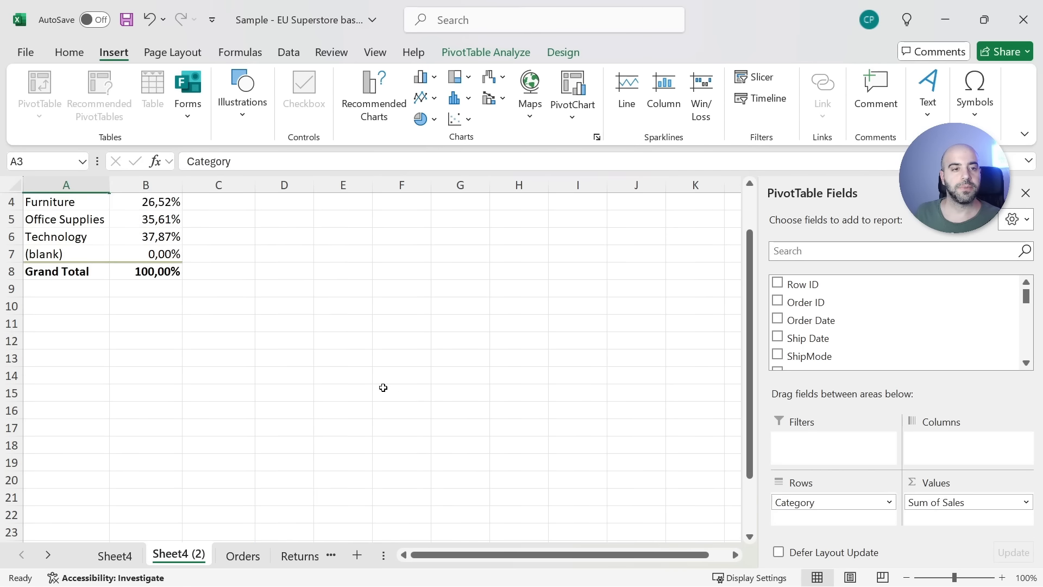
# - Filter the (blank) item out of the PivotTable's Category row labels
pyautogui.click(102, 237)
pyautogui.click(151, 471)
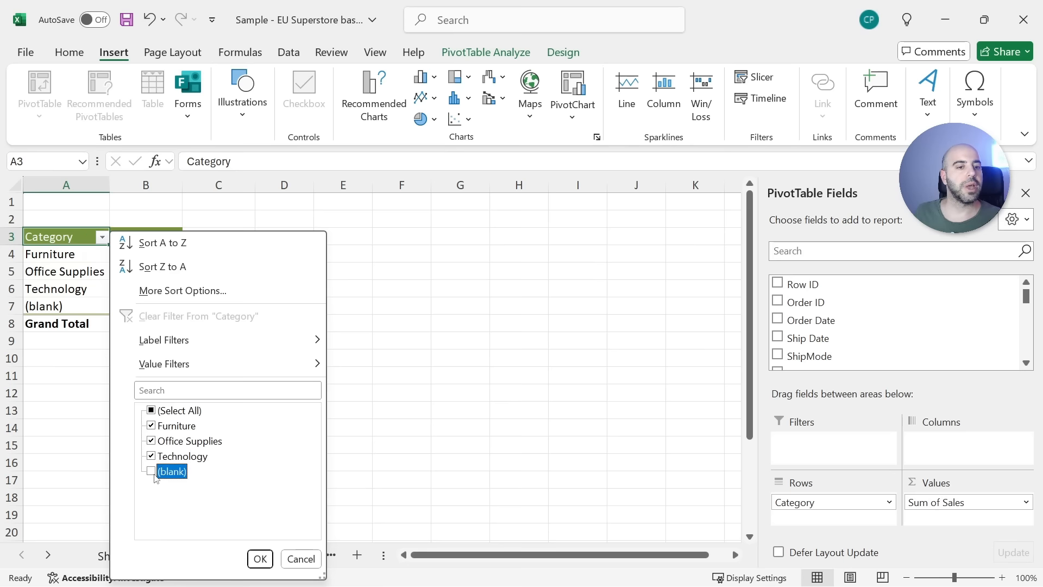
pyautogui.click(260, 558)
pyautogui.click(342, 340)
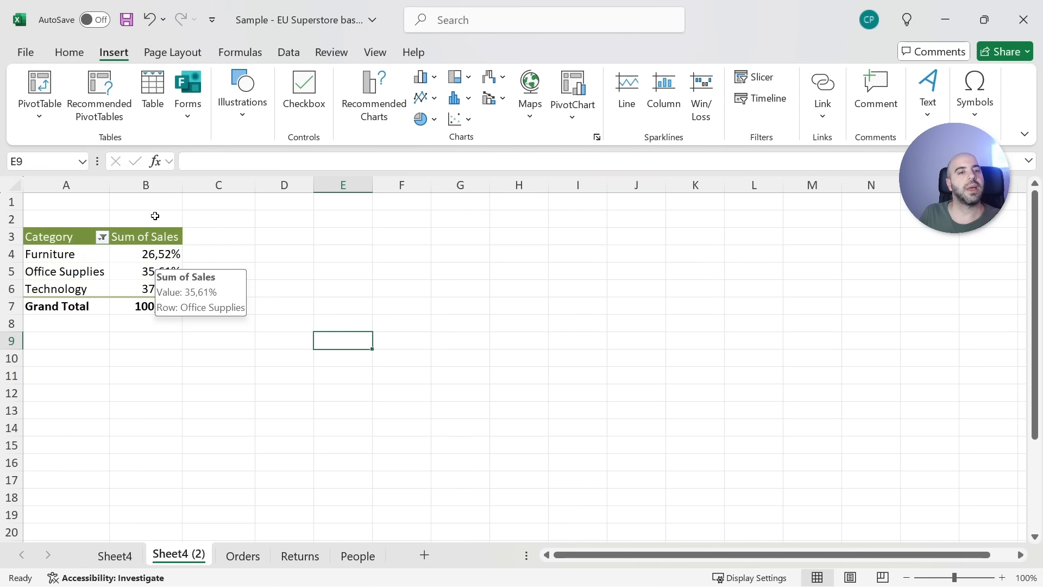
# - Add Ship Date to the PivotTable's columns and keep only its Years grouping
pyautogui.moveTo(157, 218); pyautogui.dragTo(347, 220)
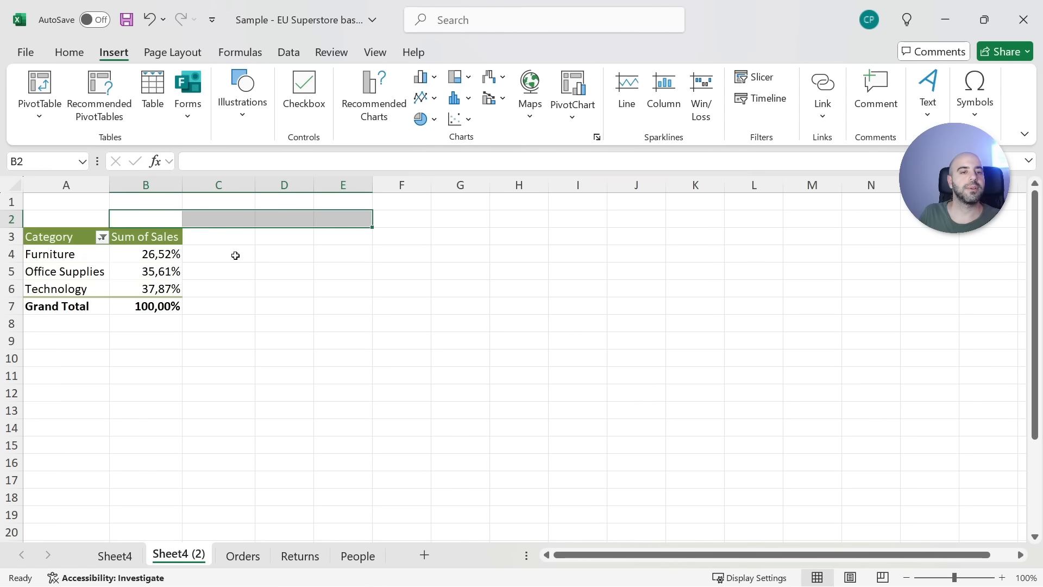
pyautogui.click(139, 271)
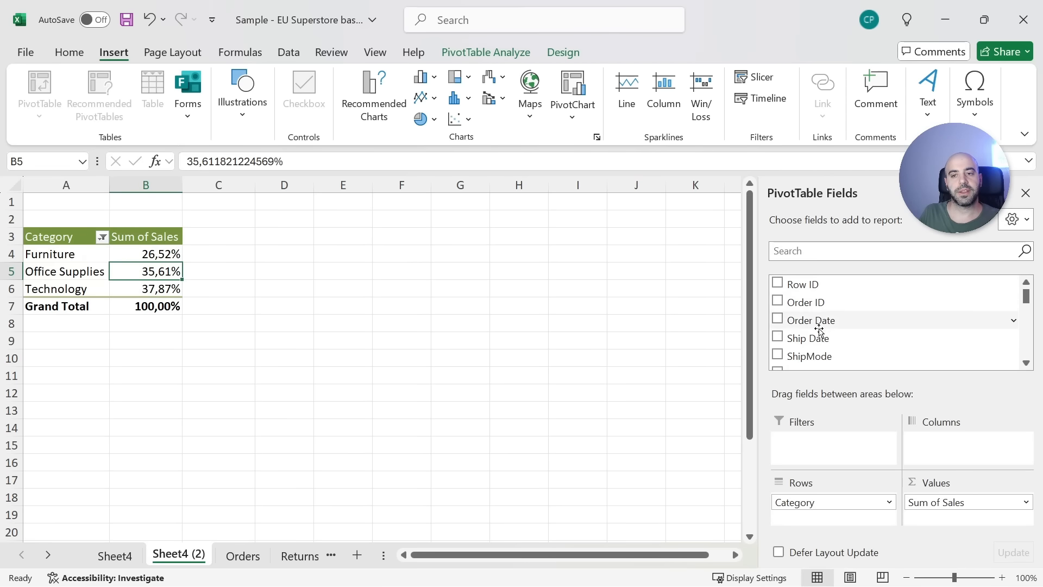
pyautogui.moveTo(809, 338); pyautogui.dragTo(948, 453)
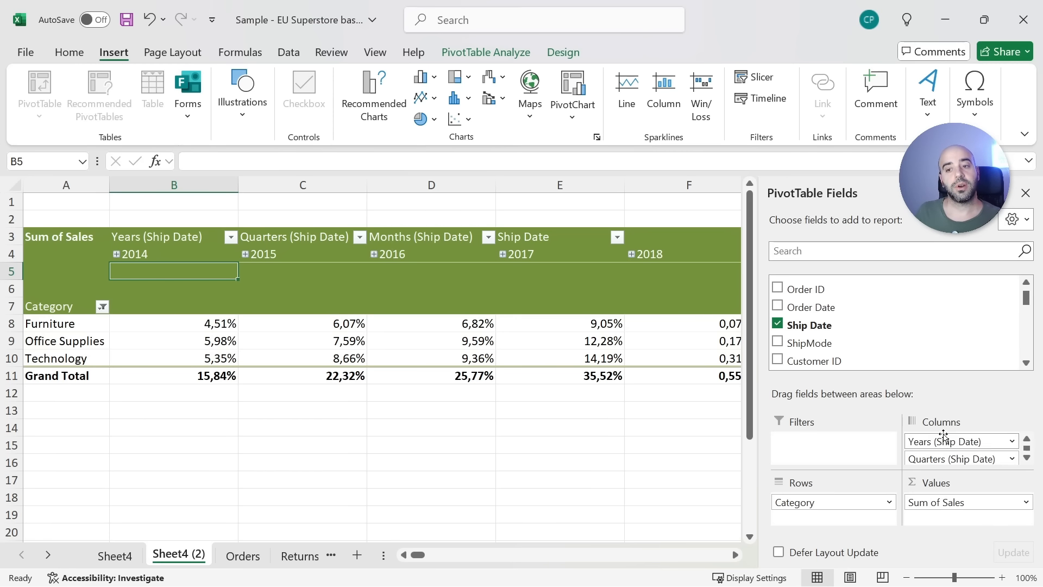
pyautogui.moveTo(945, 460); pyautogui.dragTo(673, 454)
pyautogui.moveTo(933, 448); pyautogui.dragTo(645, 470)
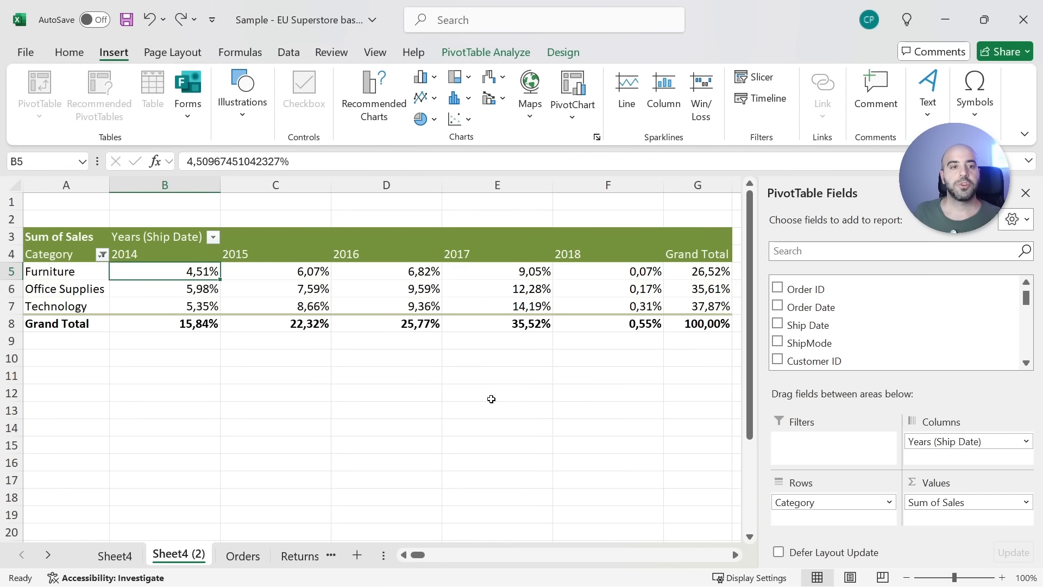
# - Remove the Grand Total column from the PivotTable
pyautogui.moveTo(83, 274); pyautogui.dragTo(82, 303)
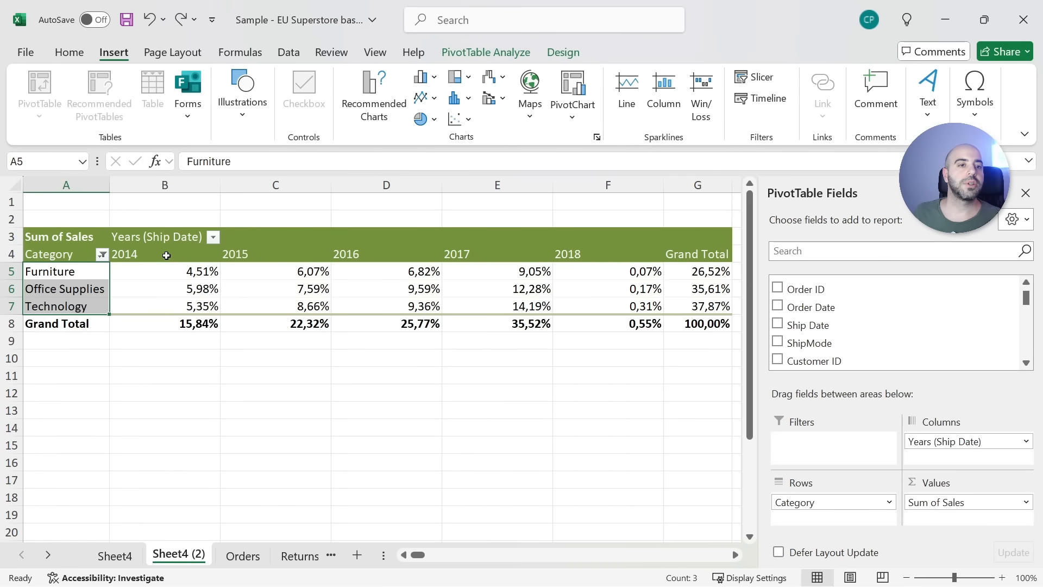
pyautogui.moveTo(166, 256); pyautogui.dragTo(551, 256)
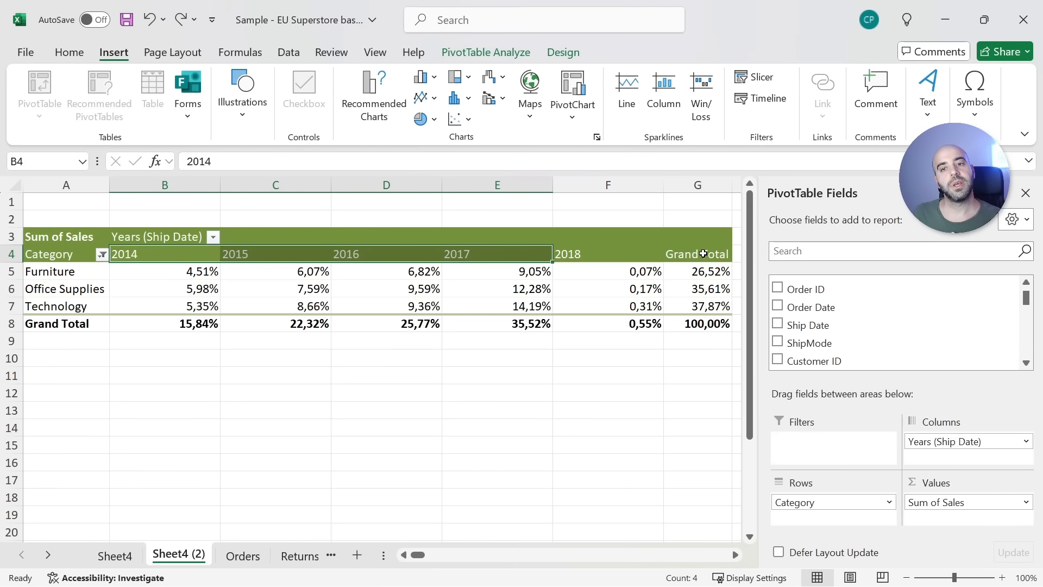
pyautogui.rightClick(702, 254)
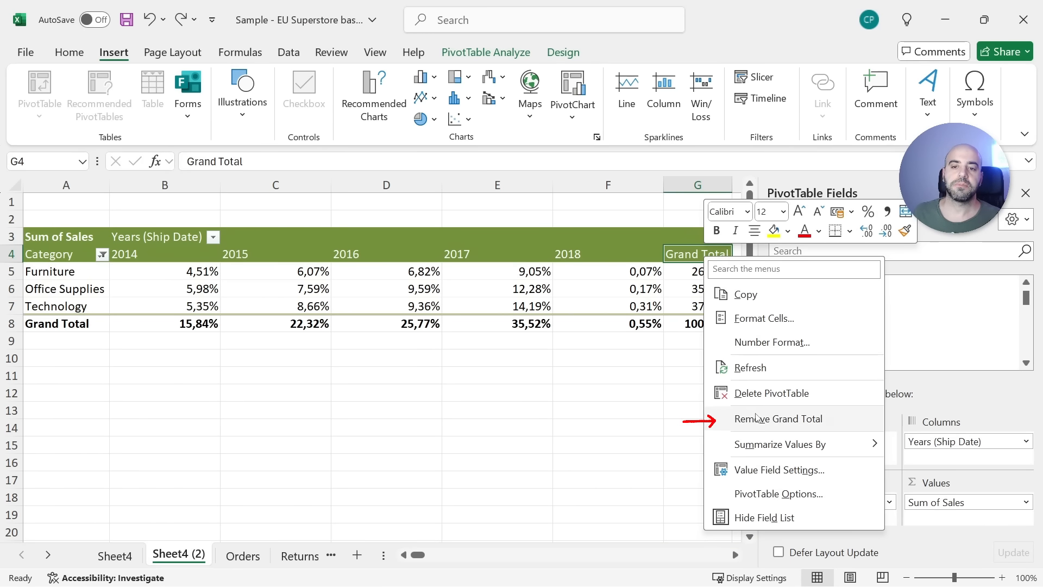
pyautogui.click(756, 418)
pyautogui.click(372, 295)
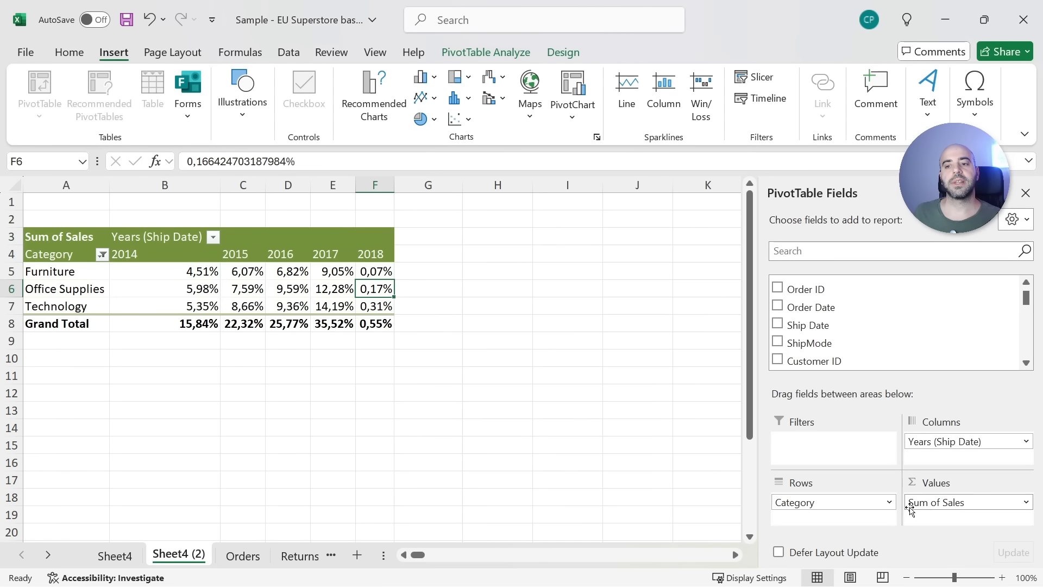
# - Replace the percentage-based Sum of Sales value with a fresh Sales field in the PivotTable's values
pyautogui.moveTo(935, 502); pyautogui.dragTo(668, 422)
pyautogui.click(789, 252)
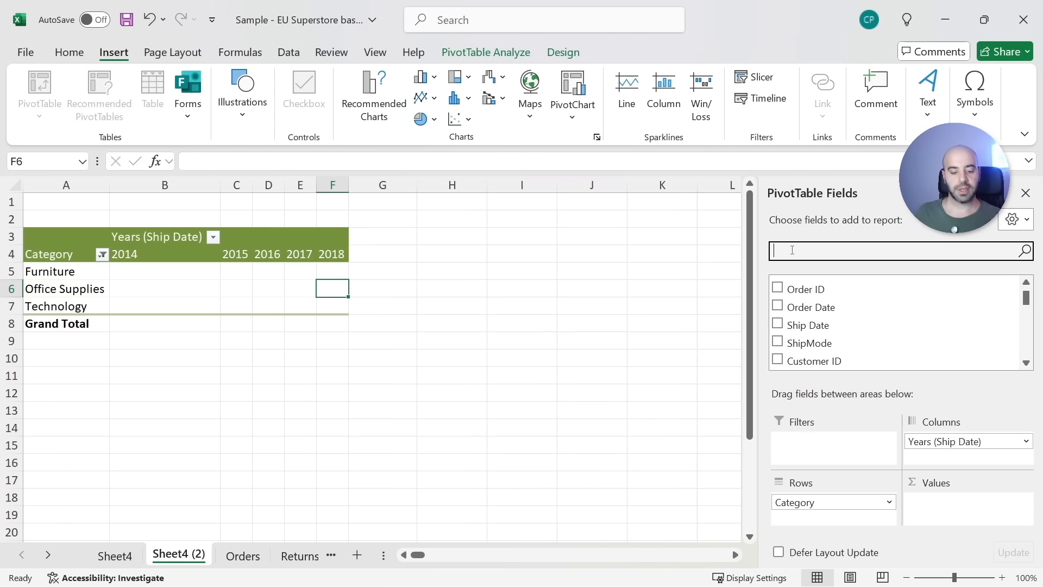
pyautogui.write('sales')
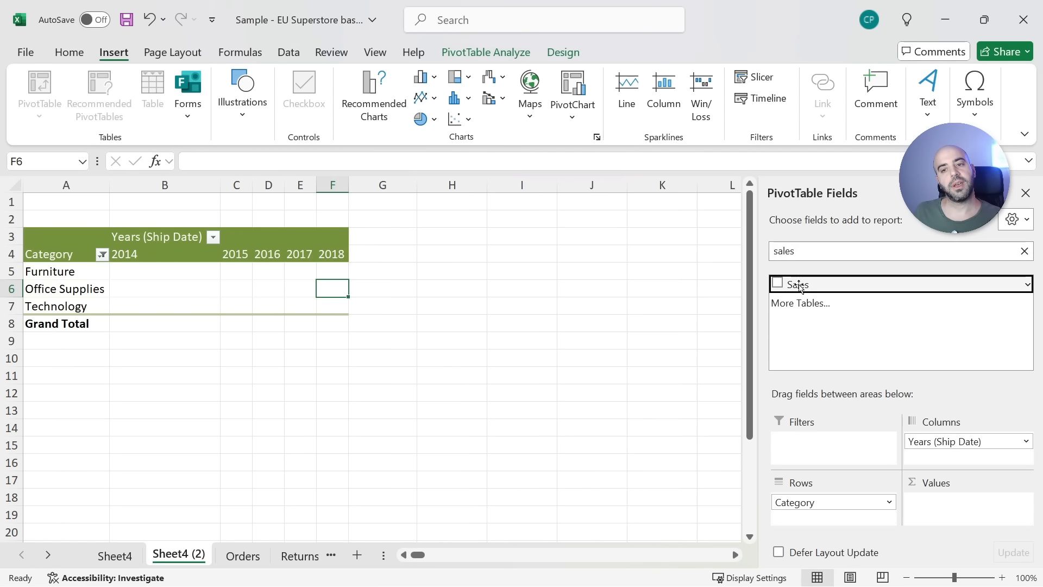
pyautogui.moveTo(796, 284); pyautogui.dragTo(967, 530)
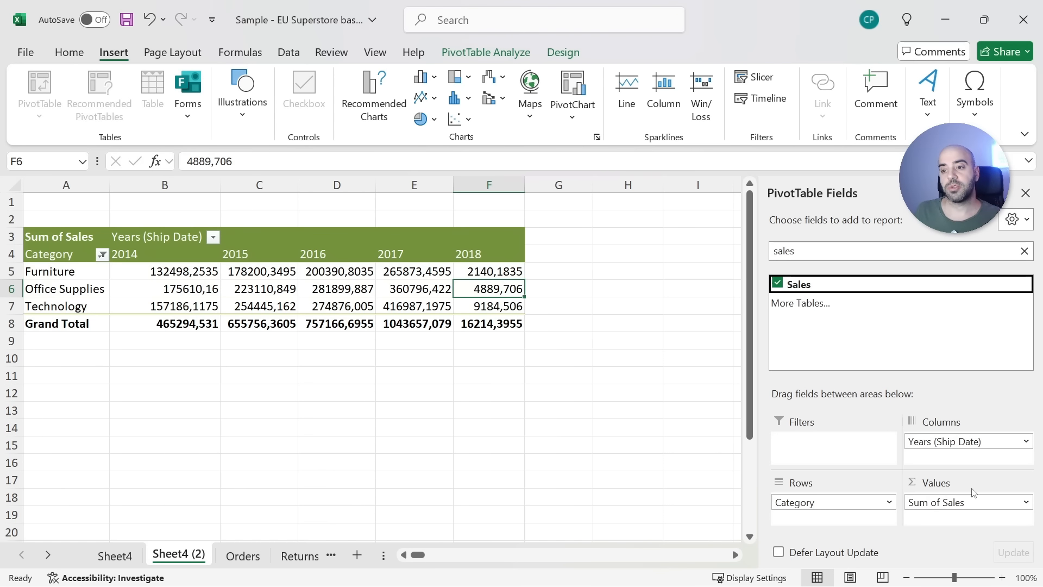
# - In the Sum of Sales value field settings, choose to show values as % Difference From
pyautogui.click(998, 504)
pyautogui.click(967, 483)
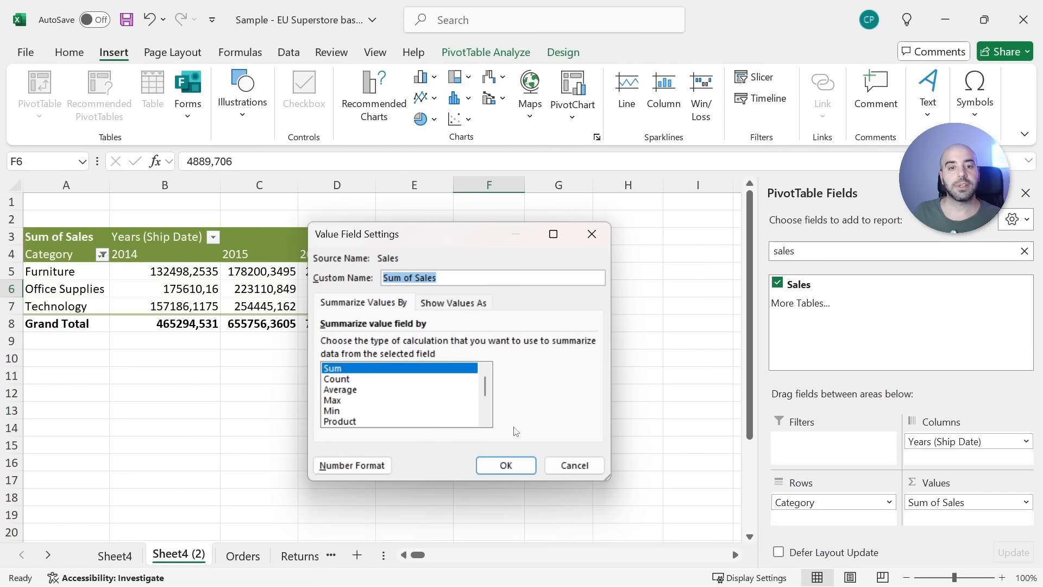
pyautogui.click(426, 303)
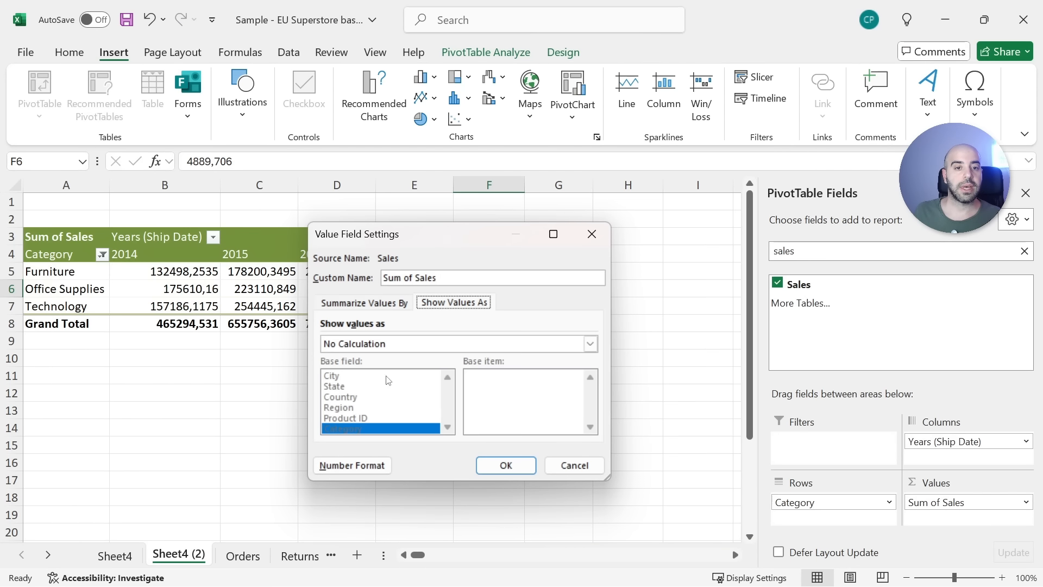
pyautogui.click(386, 343)
pyautogui.scroll(-4, 382, 377)
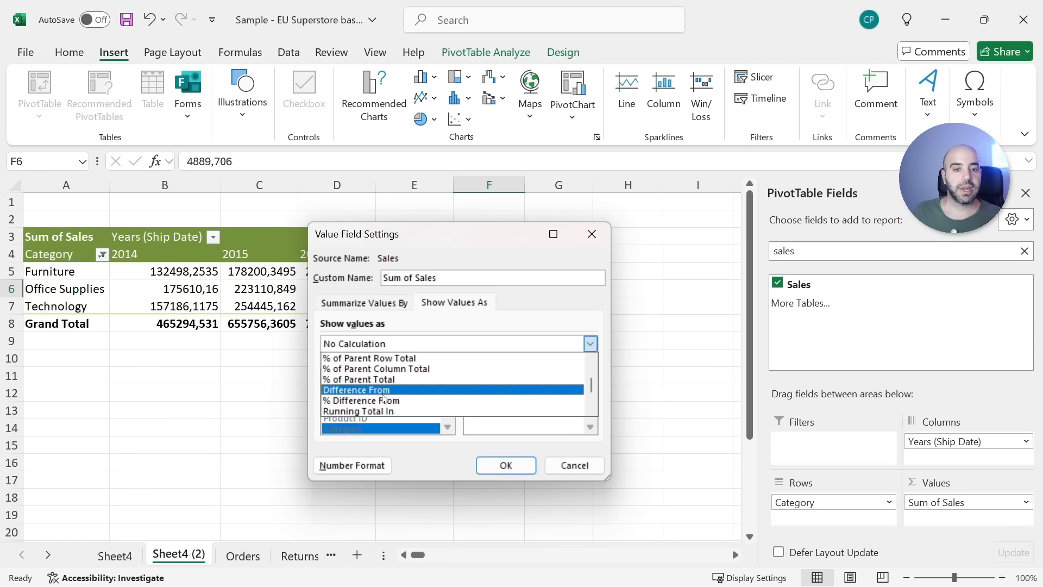
pyautogui.click(387, 400)
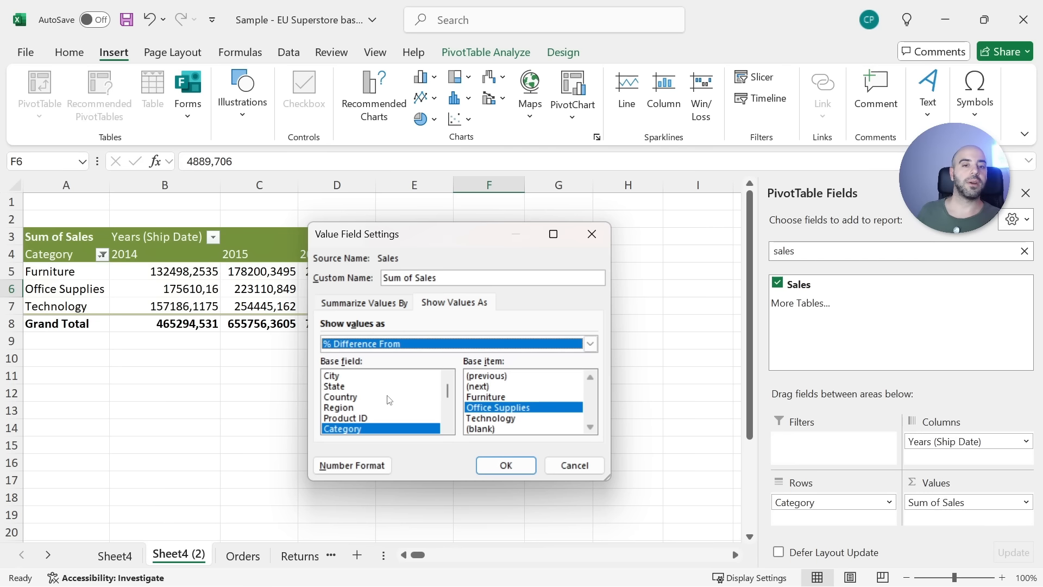
# - Set the comparison's base field to Years (Ship Date) and base item to (previous), and apply the settings
pyautogui.click(387, 407)
pyautogui.scroll(-5, 385, 410)
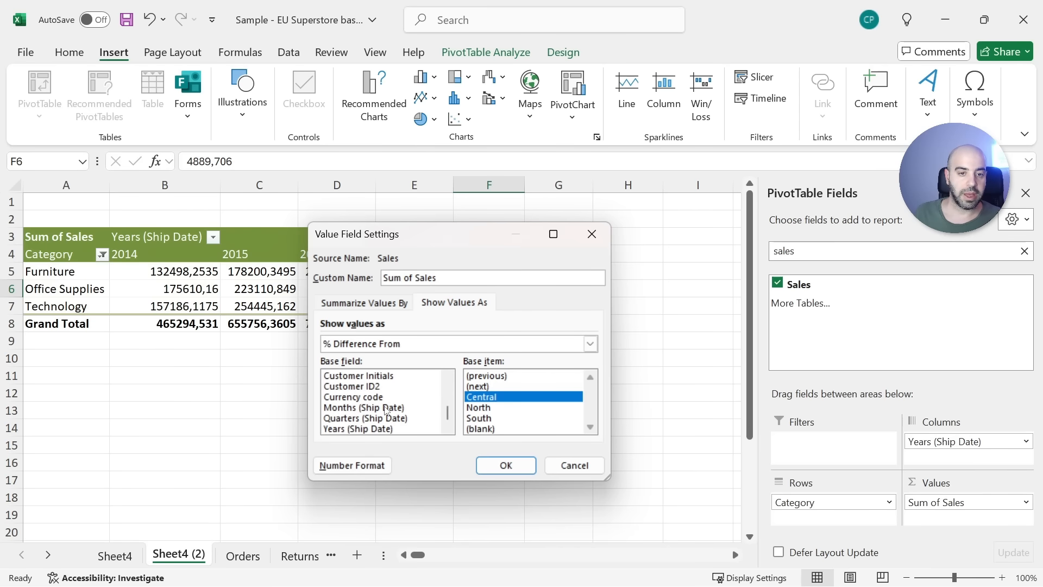
pyautogui.click(374, 429)
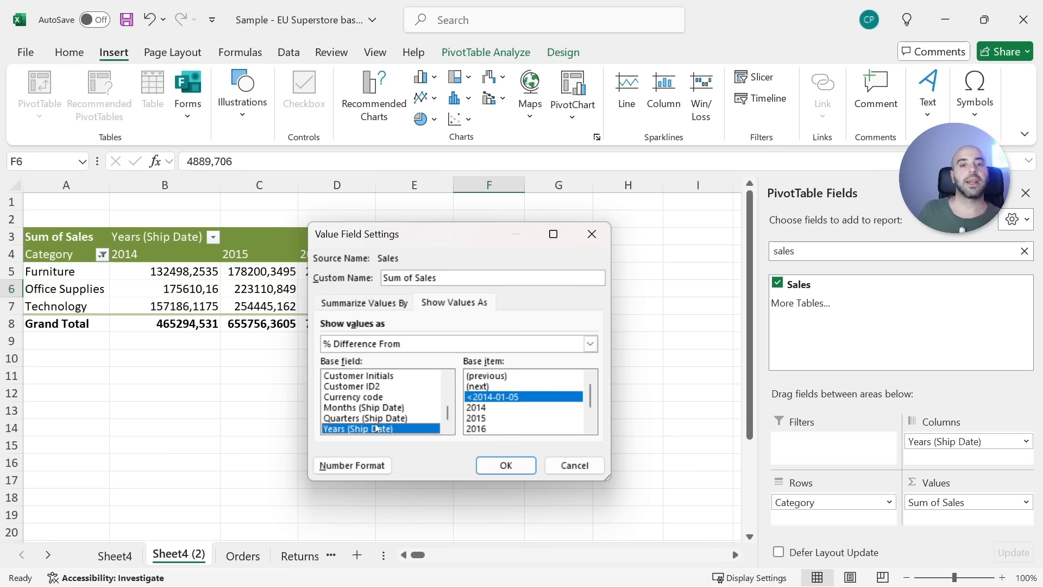
pyautogui.click(492, 398)
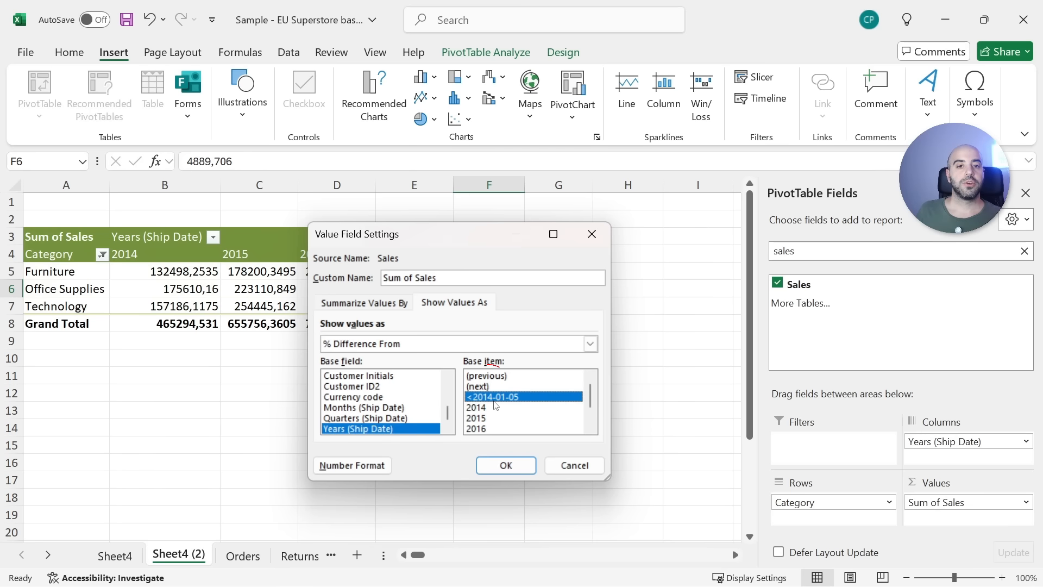
pyautogui.click(485, 375)
pyautogui.click(497, 466)
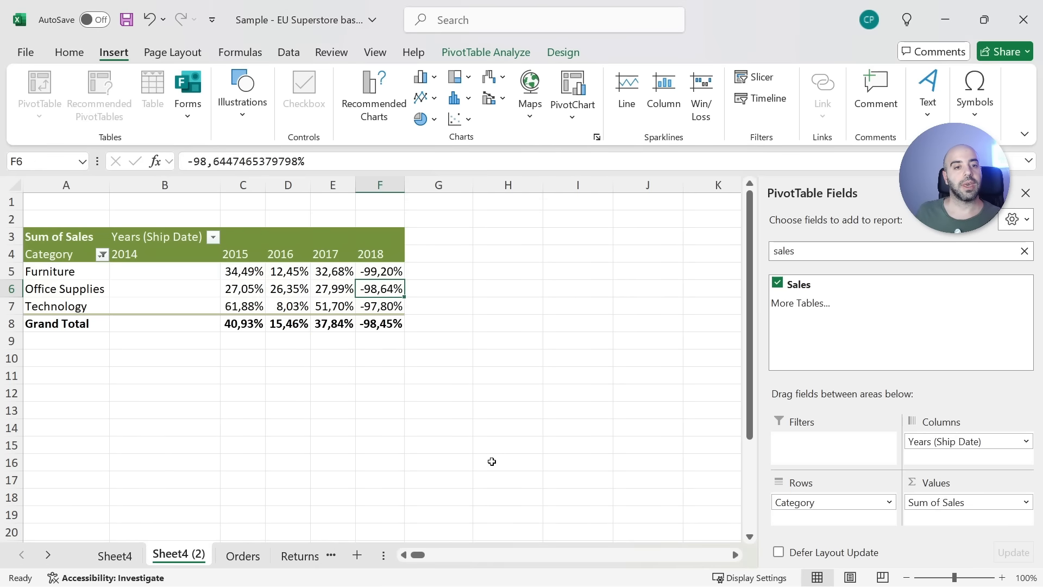
# - Examine the year-over-year sales changes for 2015 to 2018 and the 2014 column of each category
pyautogui.click(288, 374)
pyautogui.moveTo(248, 276); pyautogui.dragTo(373, 308)
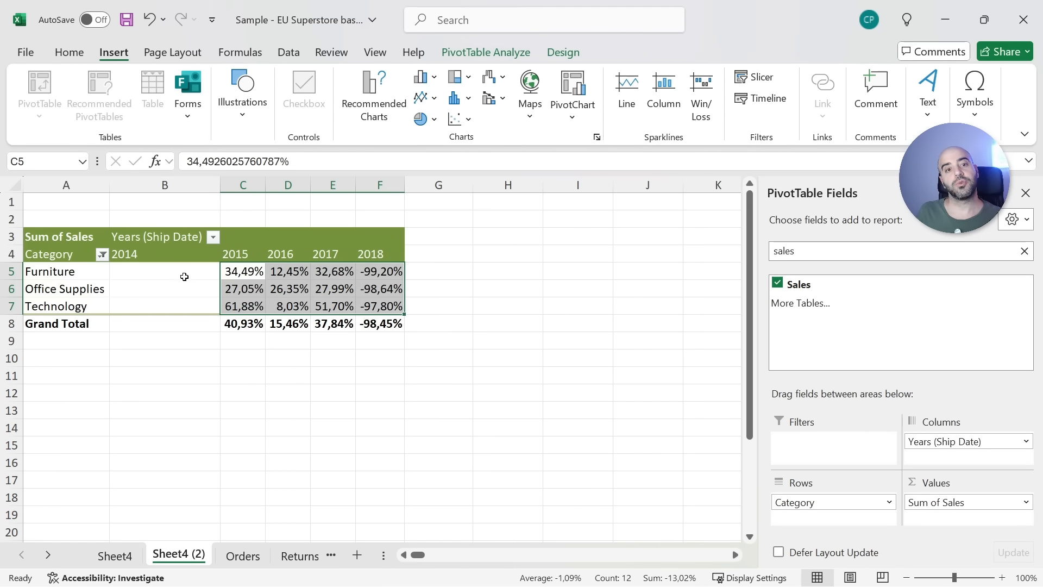
pyautogui.moveTo(182, 273); pyautogui.dragTo(183, 316)
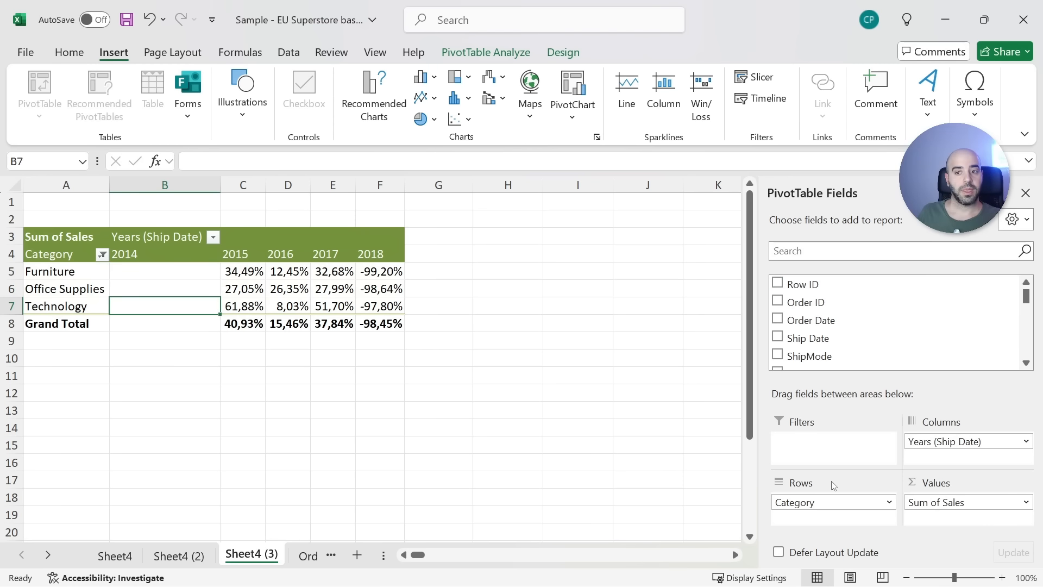
# - On Sheet4 (3), remove Years (Ship Date) from the PivotTable's columns and replace the Sum of Sales value with a fresh Sales field
pyautogui.moveTo(956, 502); pyautogui.dragTo(608, 450)
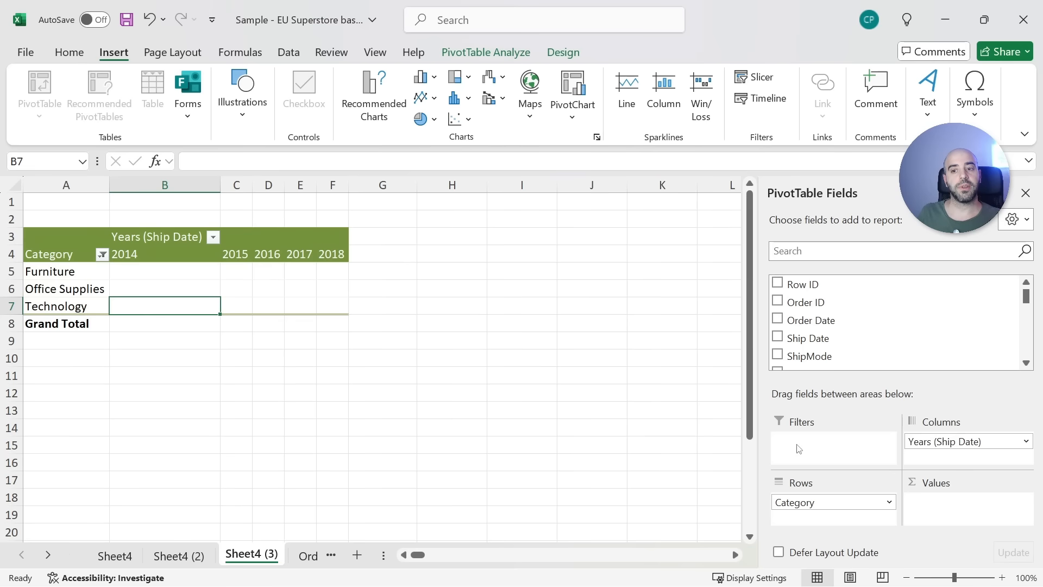
pyautogui.moveTo(932, 441); pyautogui.dragTo(611, 422)
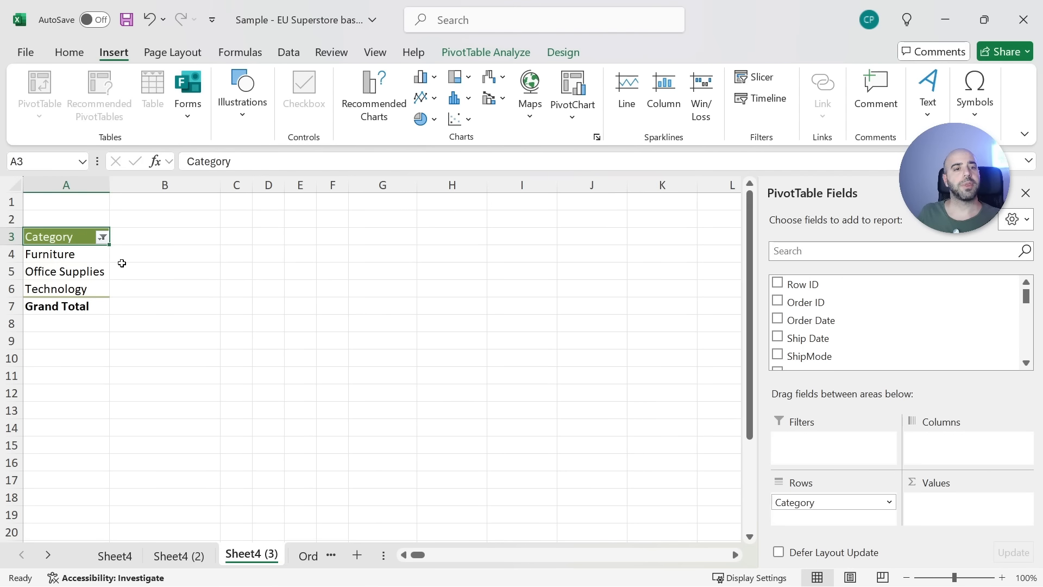
pyautogui.click(807, 249)
pyautogui.write('sales')
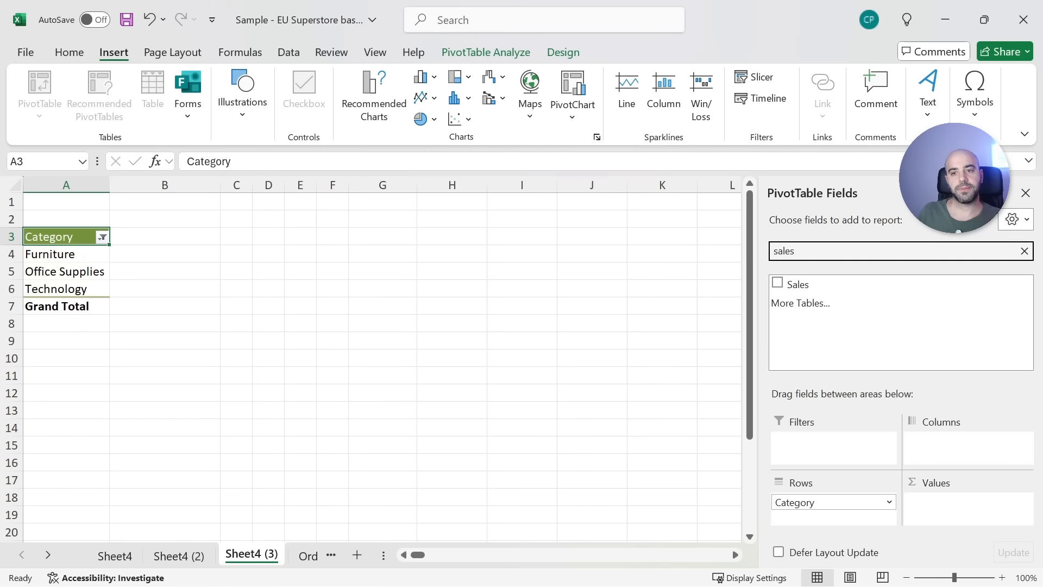
pyautogui.moveTo(823, 283); pyautogui.dragTo(969, 507)
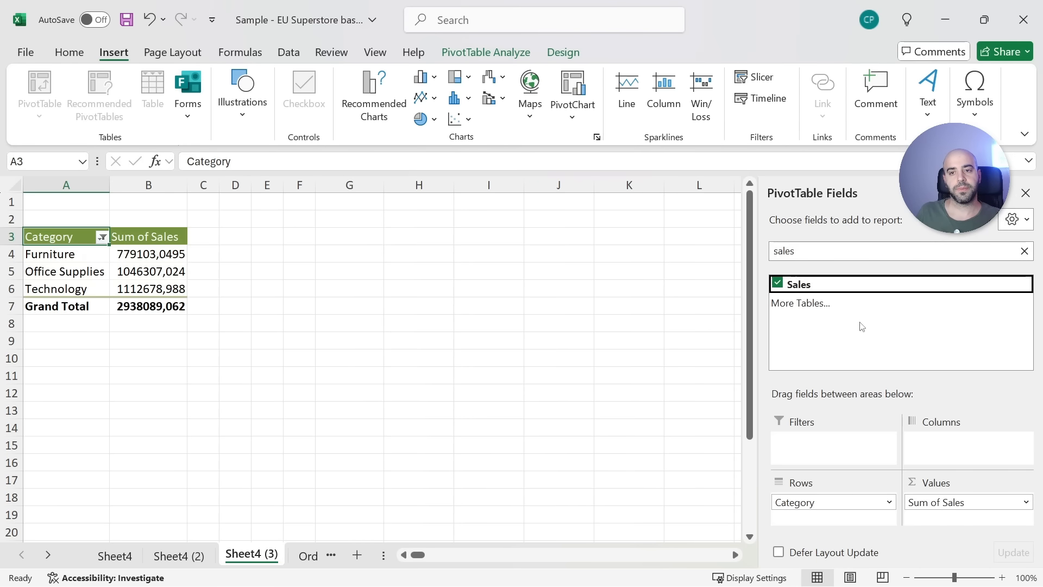
# - Add the Profit field to the PivotTable's values ahead of Sum of Sales
pyautogui.click(806, 245)
pyautogui.doubleClick(807, 245)
pyautogui.write('prof')
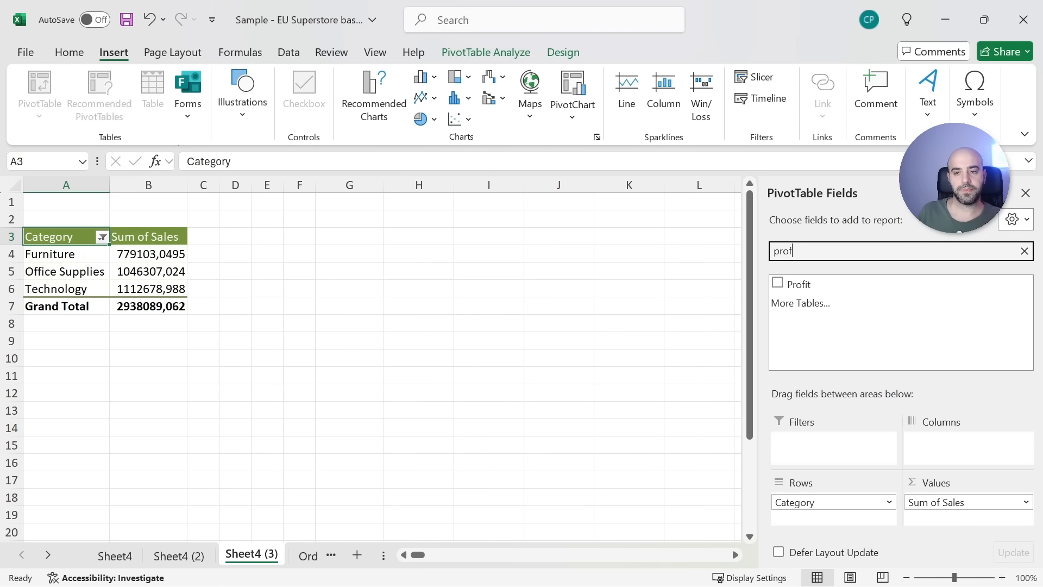
pyautogui.moveTo(809, 282); pyautogui.dragTo(939, 499)
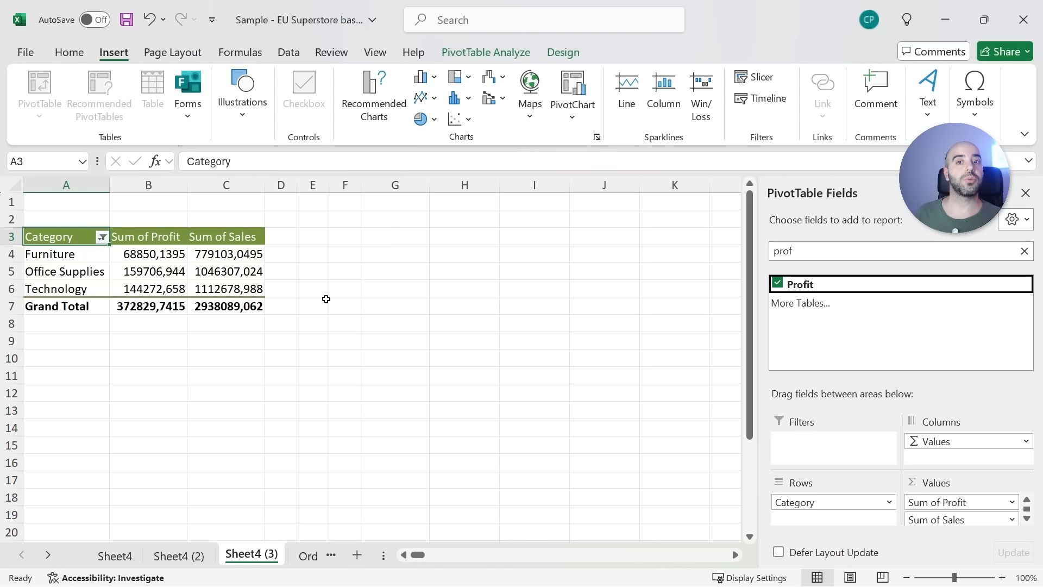
pyautogui.click(332, 293)
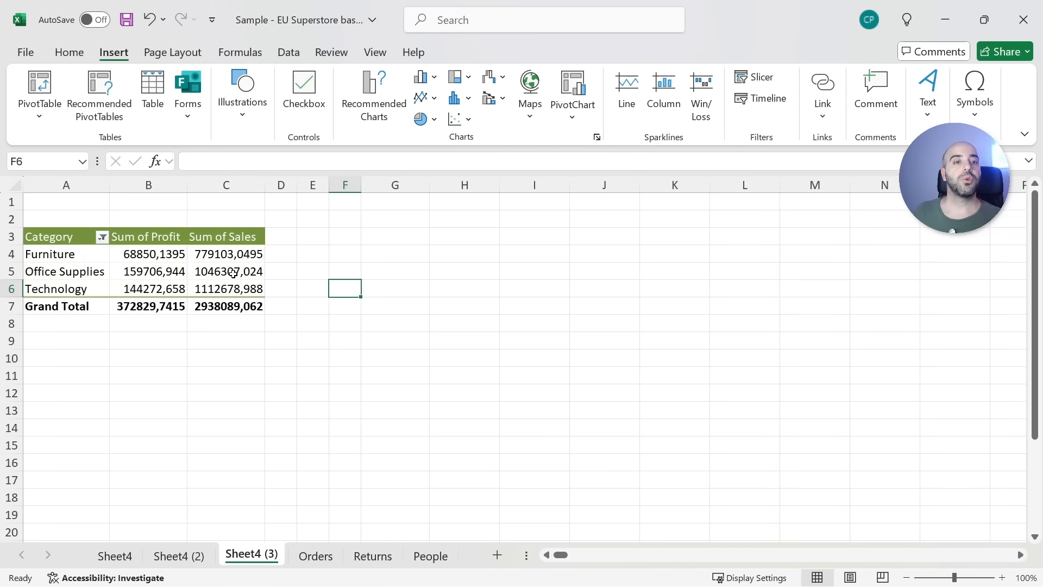
# - Insert a calculated field named Profit Margin with the formula = Profit/Sales into the PivotTable on Sheet4 (3)
pyautogui.click(232, 273)
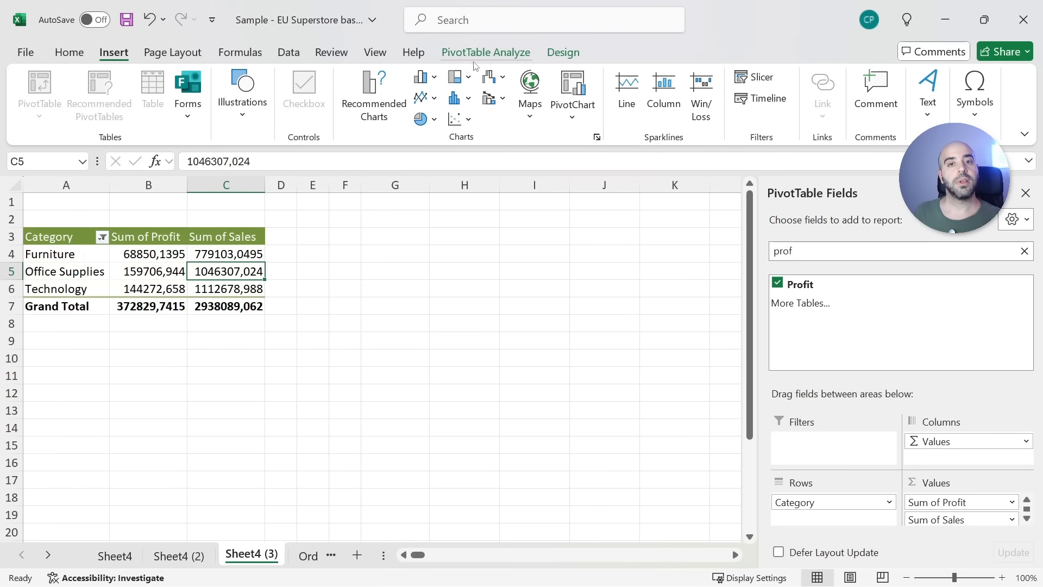
pyautogui.click(485, 52)
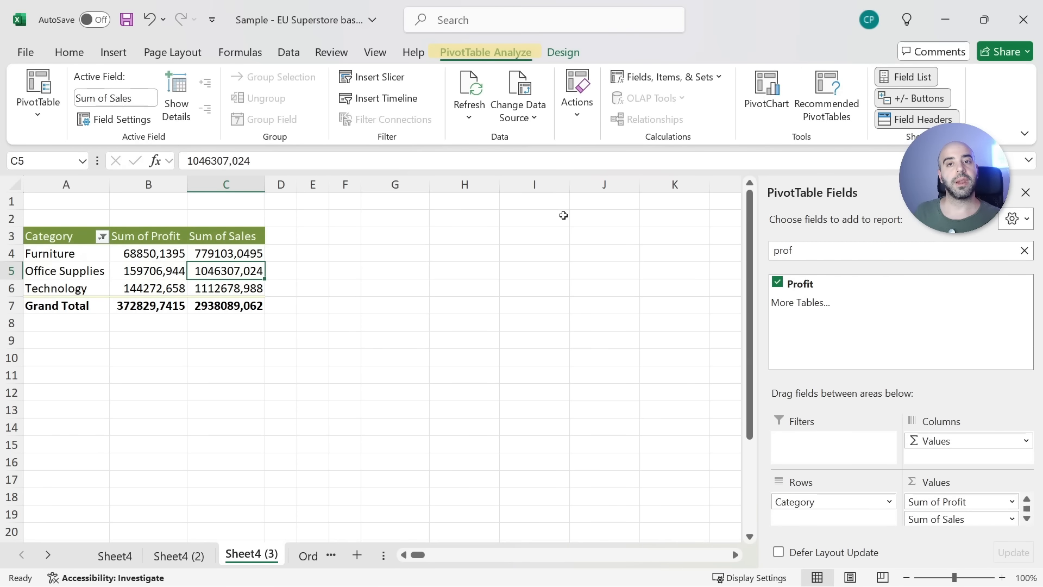
pyautogui.click(665, 77)
pyautogui.click(668, 98)
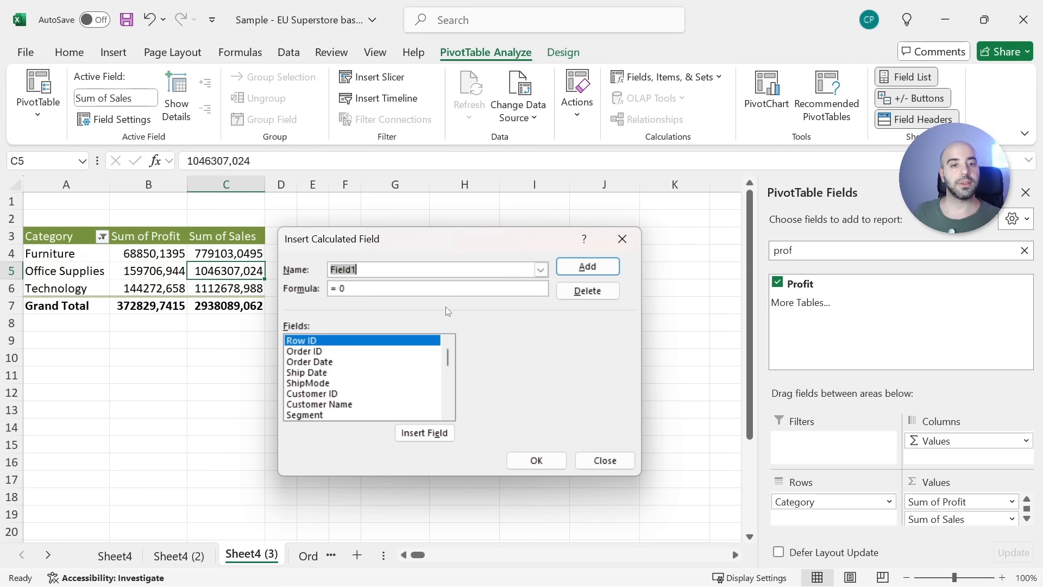
pyautogui.write('Pr')
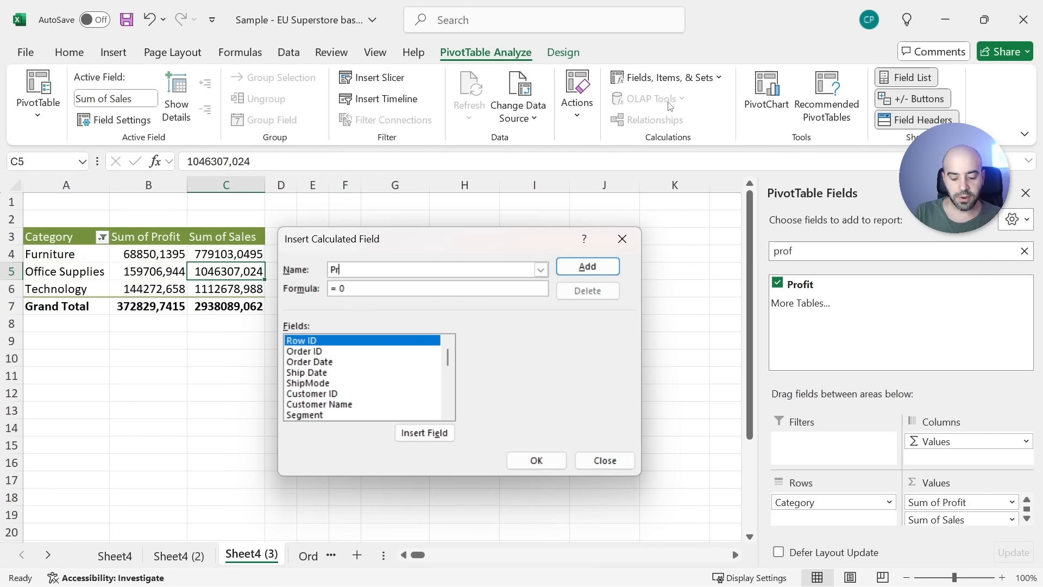
pyautogui.write('ofit Margin')
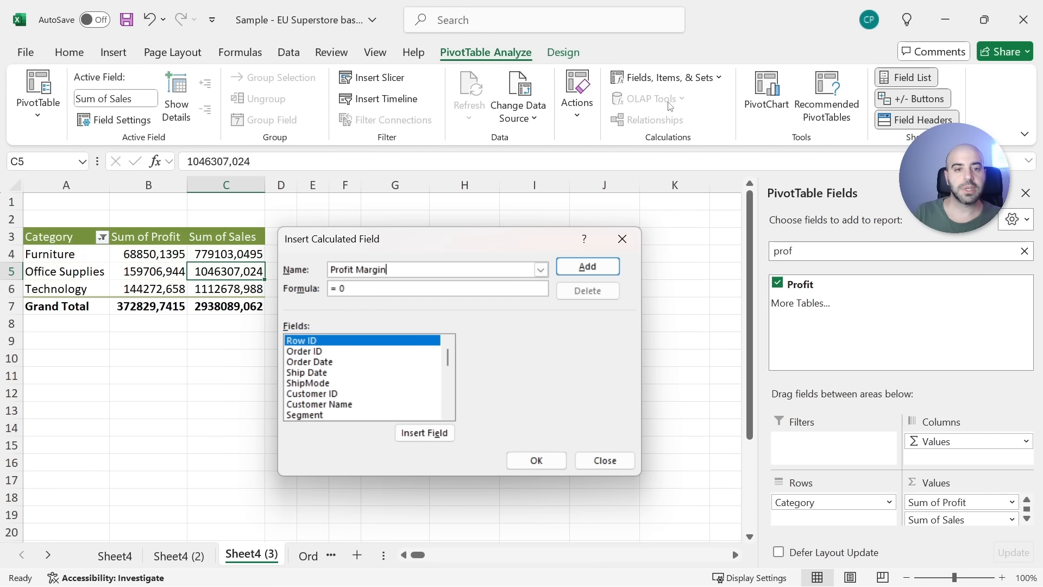
pyautogui.click(340, 288)
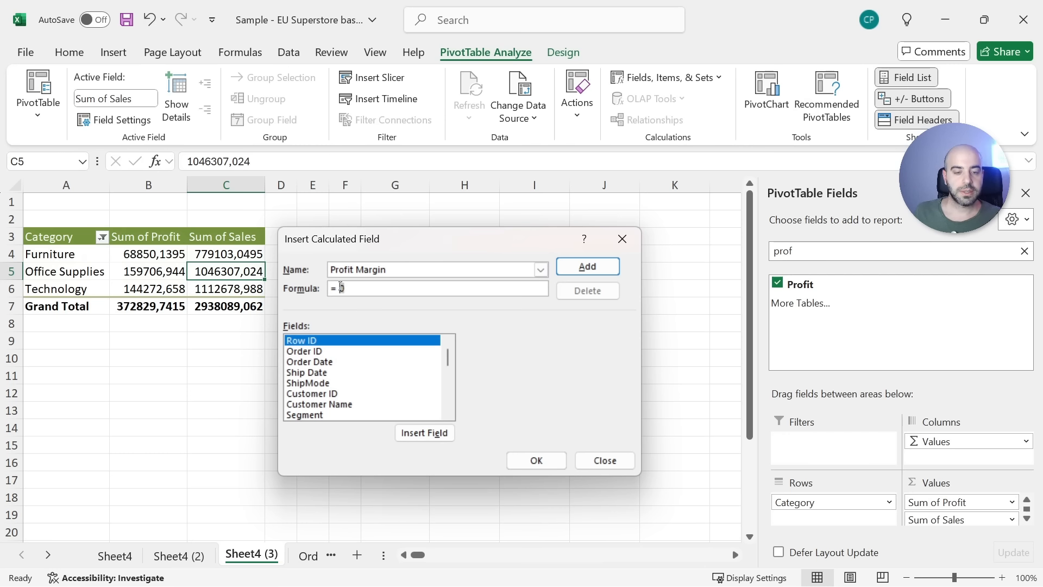
pyautogui.write('Profit')
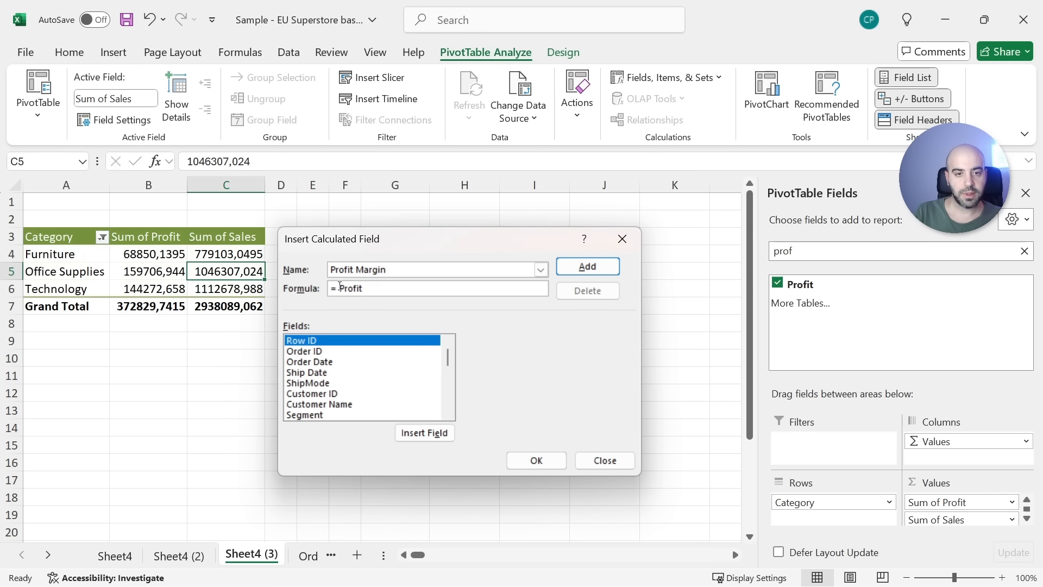
pyautogui.write('/Sales')
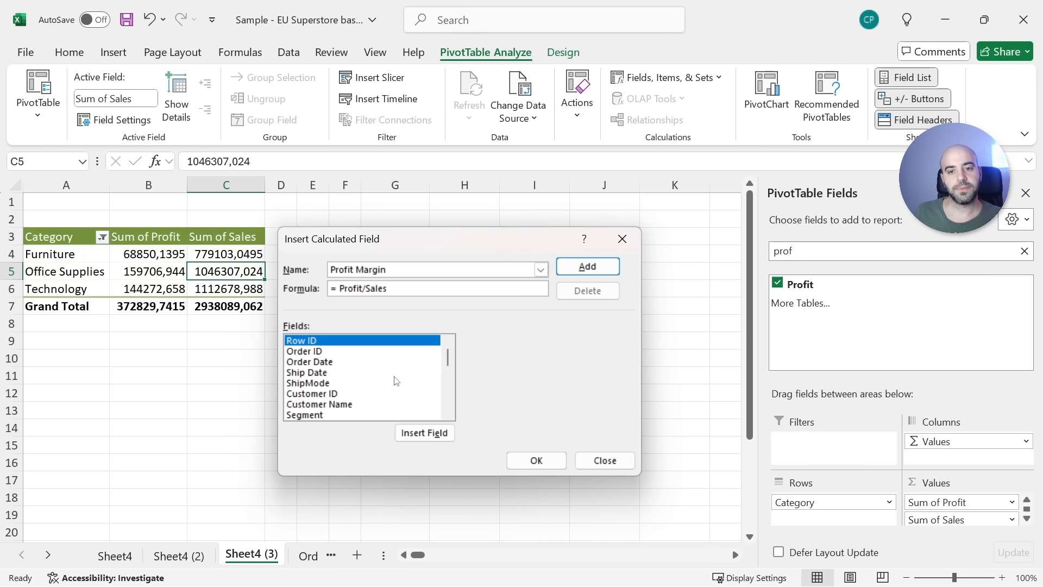
pyautogui.click(536, 460)
pyautogui.click(397, 271)
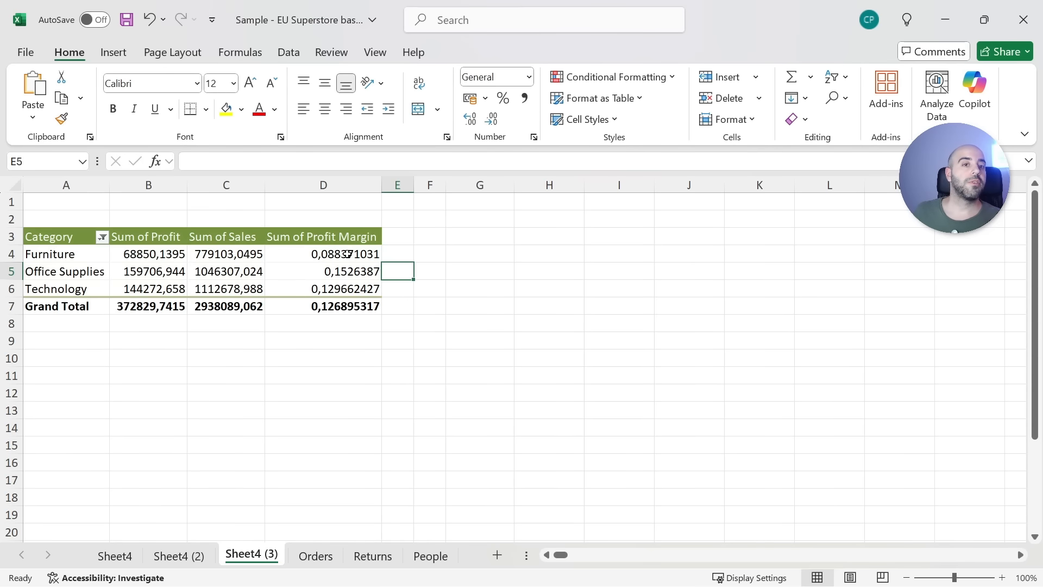
# - Format the three categories' Sum of Profit Margin values as percentages with 0 decimal places
pyautogui.moveTo(348, 254)
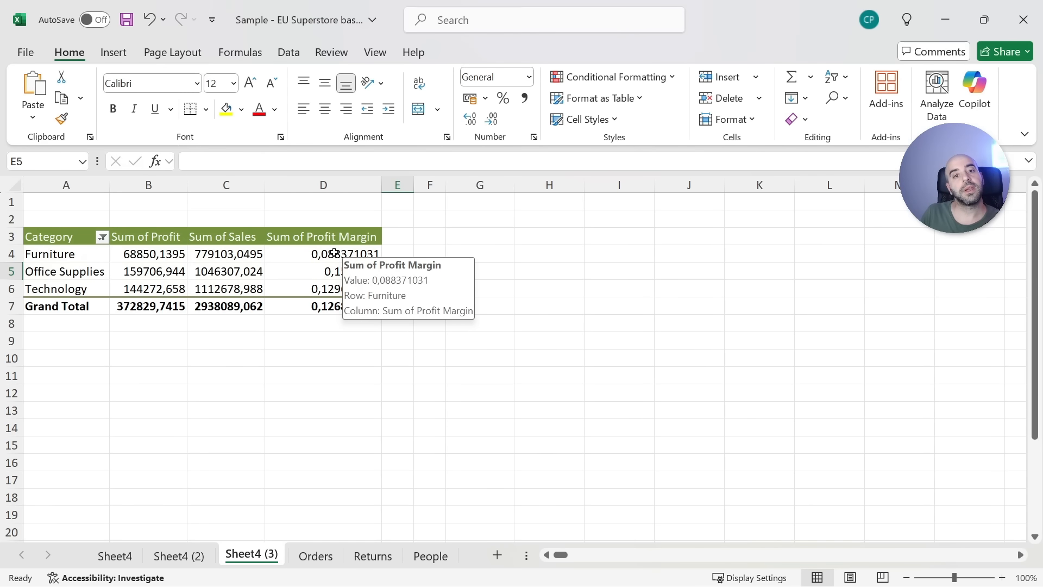
pyautogui.moveTo(334, 253); pyautogui.dragTo(337, 289)
pyautogui.moveTo(337, 290)
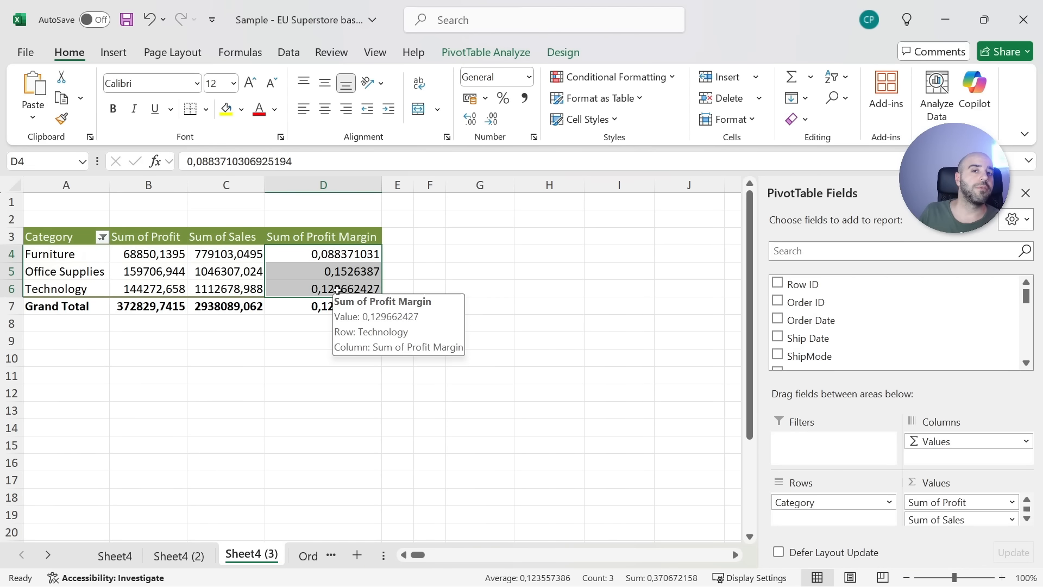
pyautogui.moveTo(354, 275)
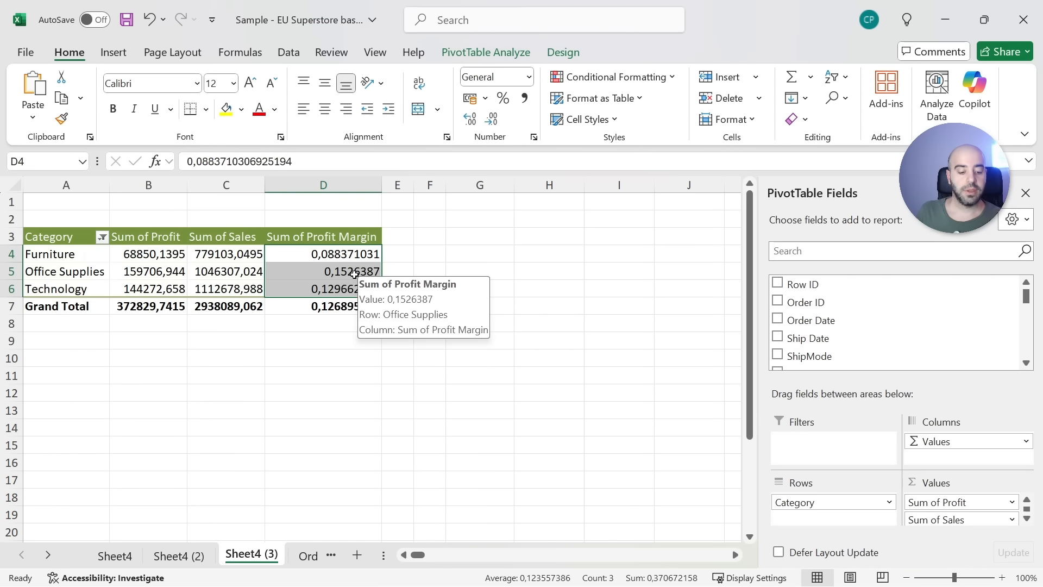
pyautogui.hotkey('ctrl', '1')
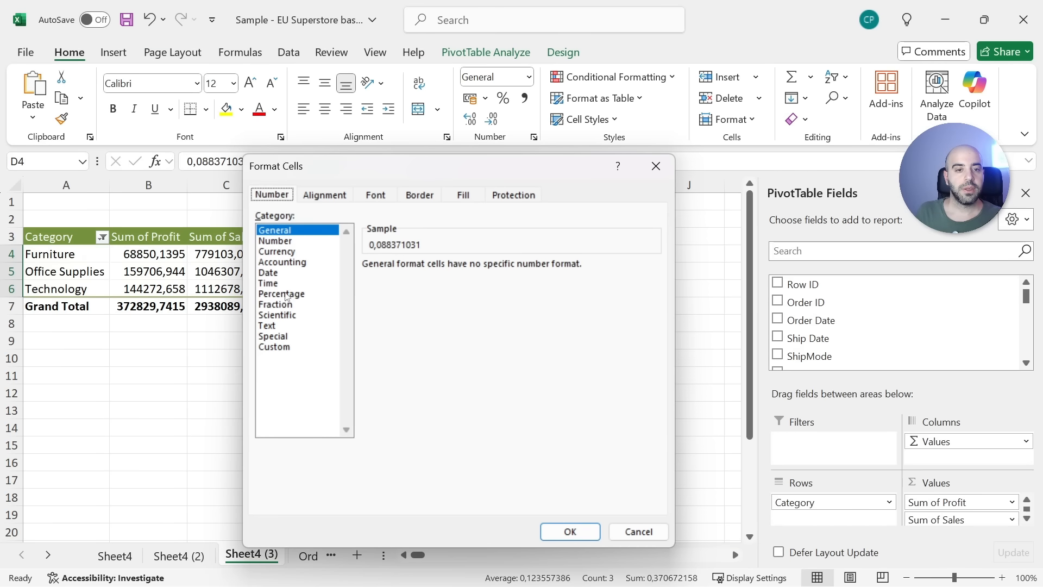
pyautogui.click(285, 294)
pyautogui.click(473, 270)
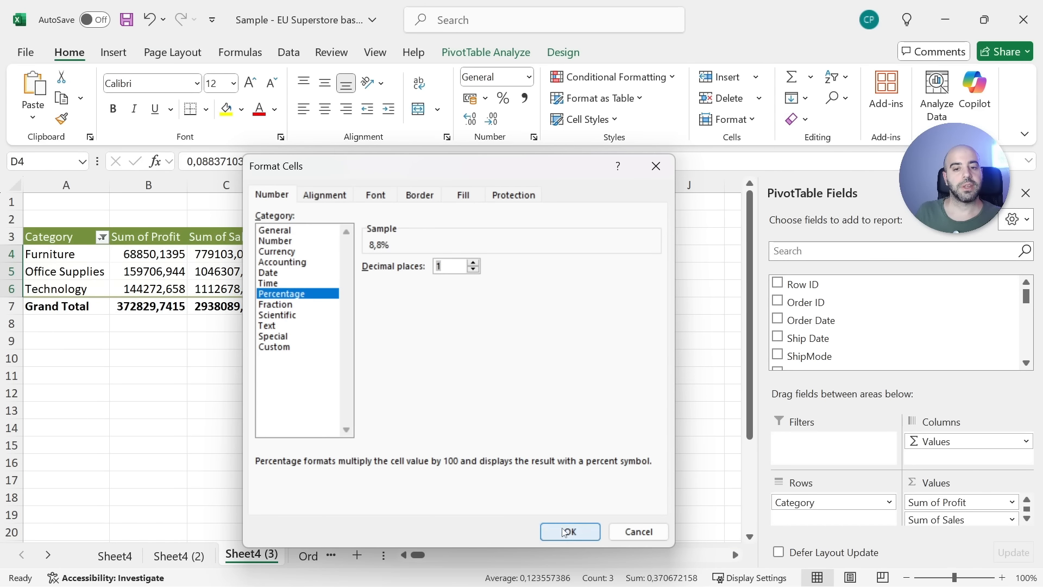
pyautogui.click(567, 531)
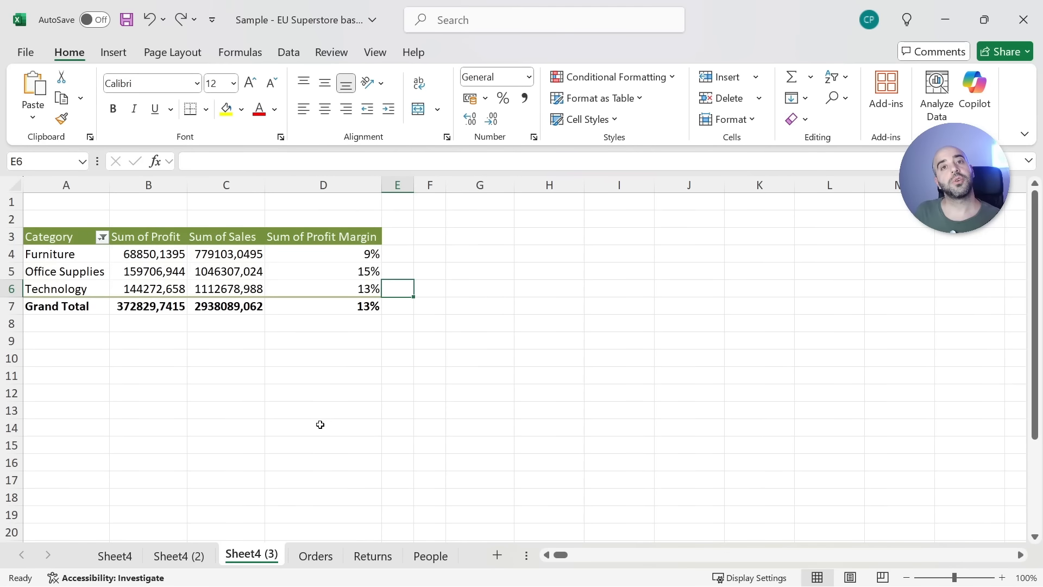
# - On Sheet4 (2), add the Sub-Category field to the PivotTable's rows beneath Category and look over the expanded year-over-year changes
pyautogui.click(196, 554)
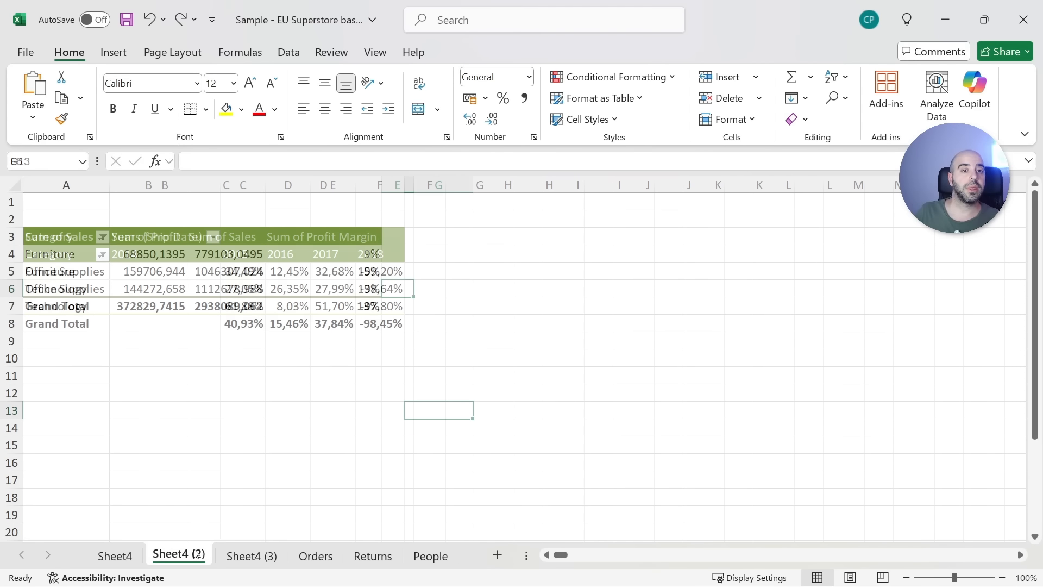
pyautogui.moveTo(99, 276); pyautogui.dragTo(81, 307)
pyautogui.click(306, 286)
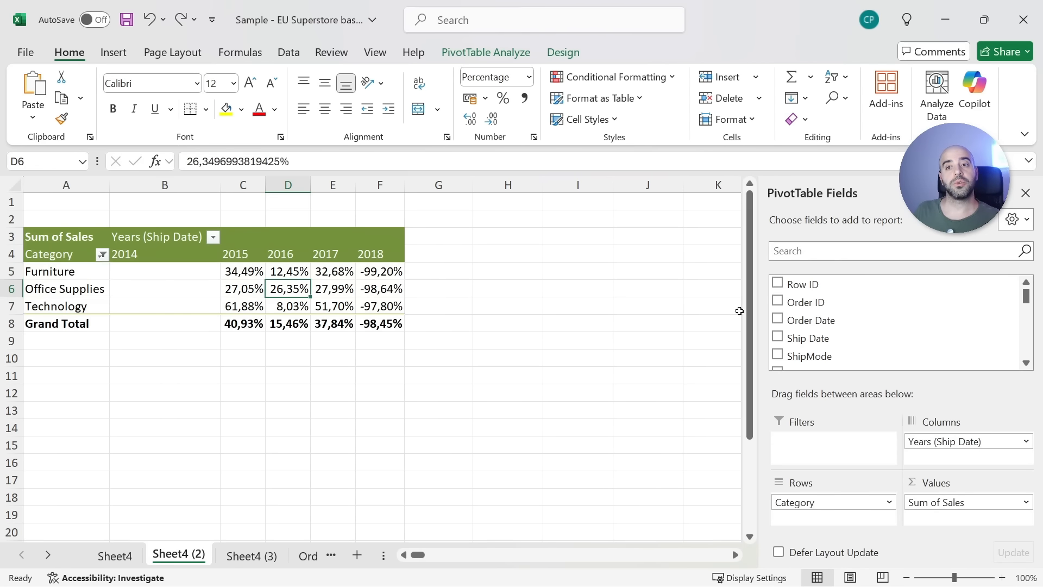
pyautogui.click(794, 251)
pyautogui.write('sub')
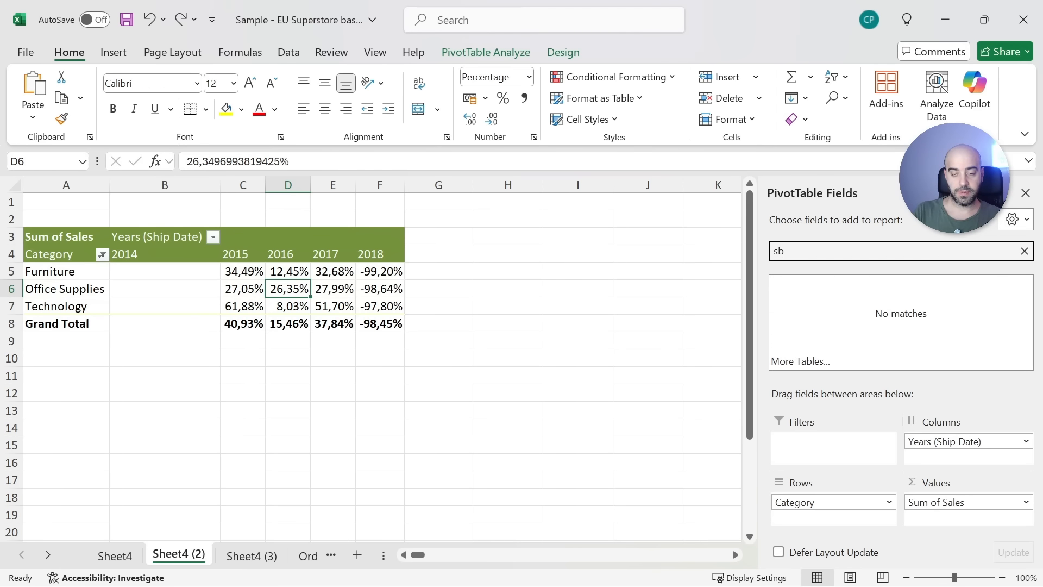
pyautogui.click(777, 282)
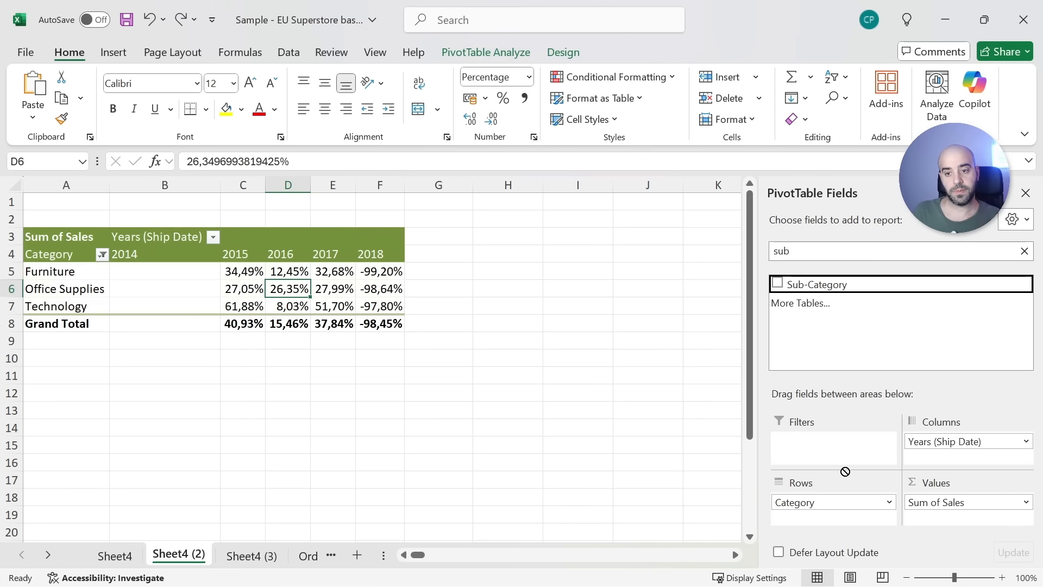
pyautogui.click(469, 321)
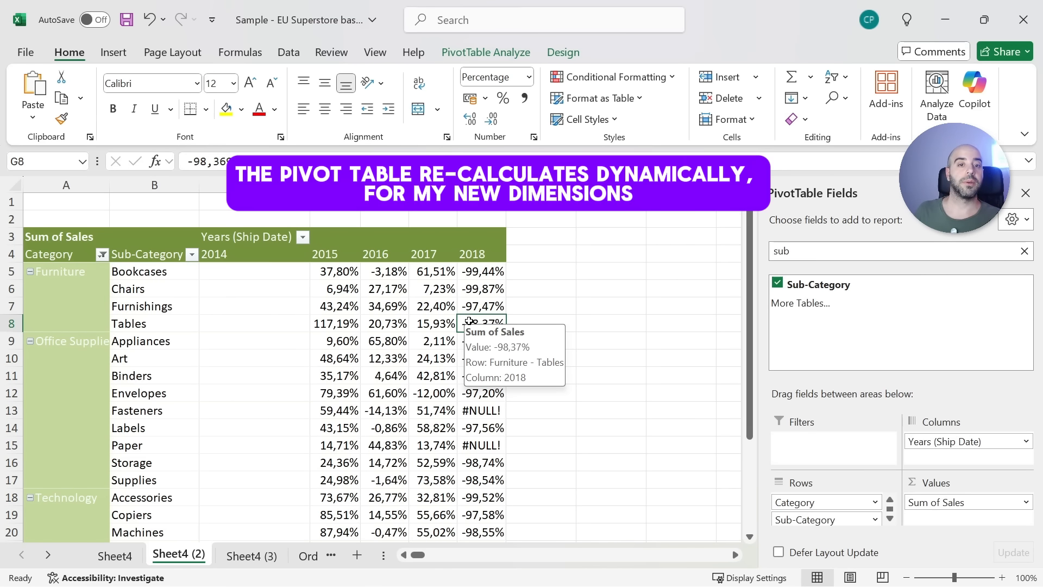
pyautogui.scroll(-2, 376, 330)
pyautogui.scroll(2, 377, 330)
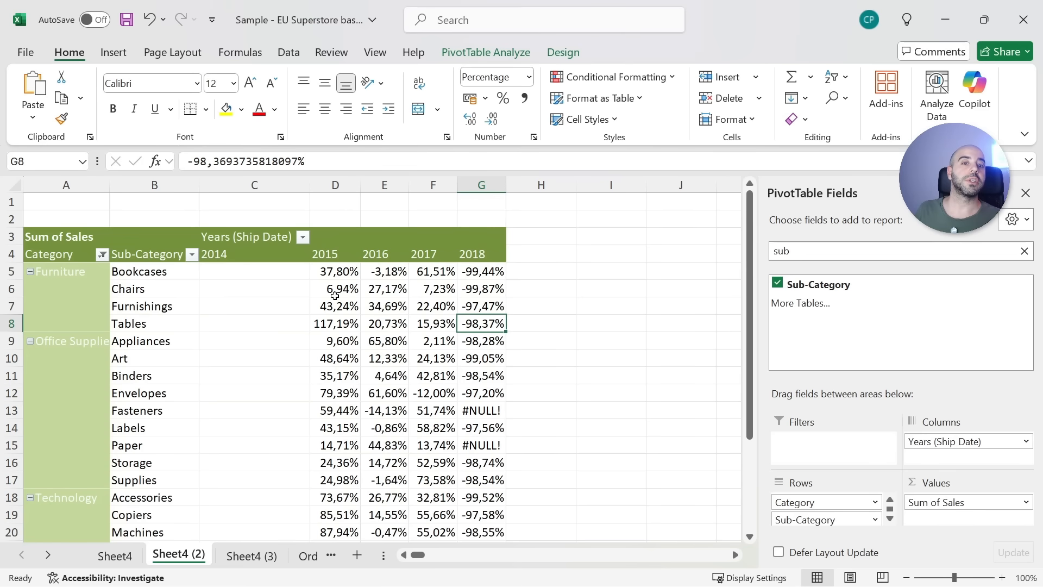
pyautogui.moveTo(339, 298)
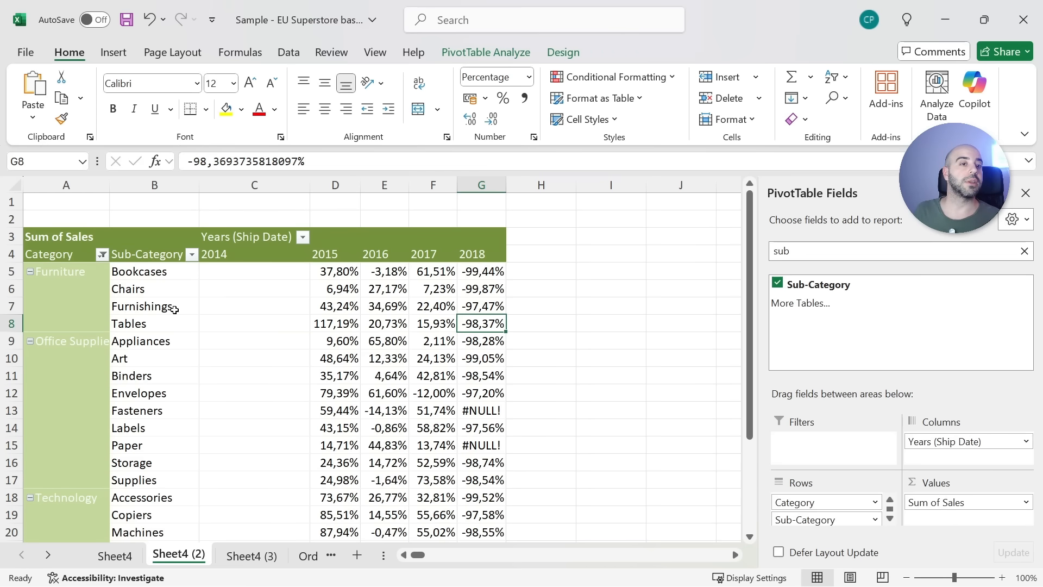
pyautogui.moveTo(174, 309)
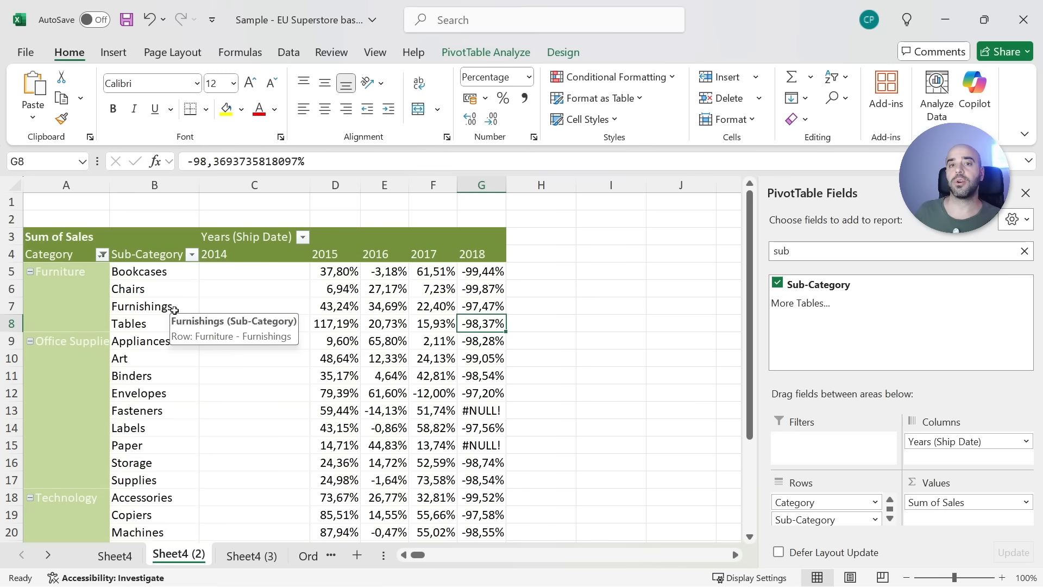
# - Apply the green-yellow-red color scale as conditional formatting to the sub-category sales changes for 2015 to 2018 (D5:G21)
pyautogui.click(541, 462)
pyautogui.scroll(-1, 541, 410)
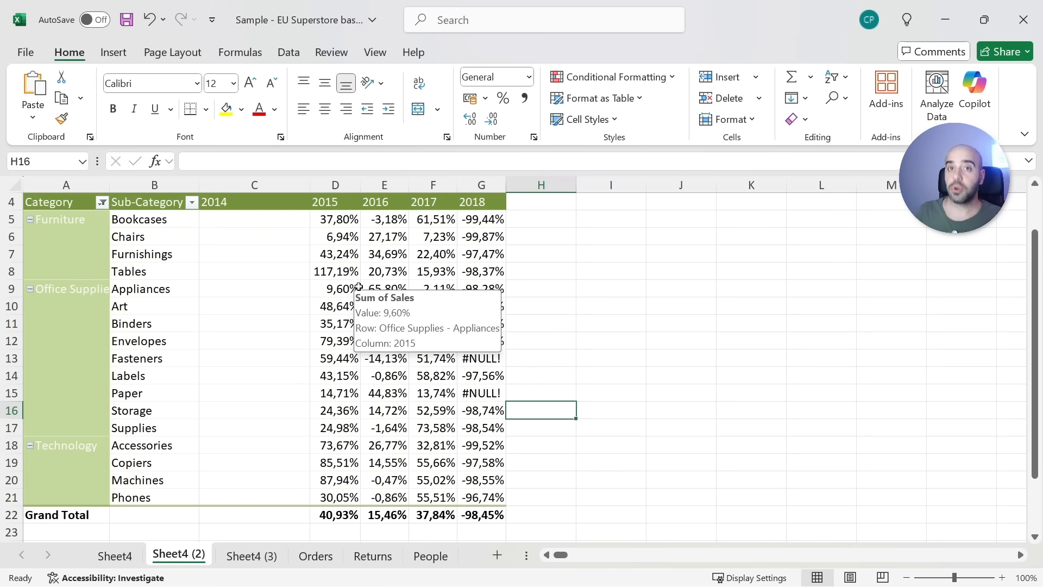
pyautogui.moveTo(334, 219); pyautogui.dragTo(477, 491)
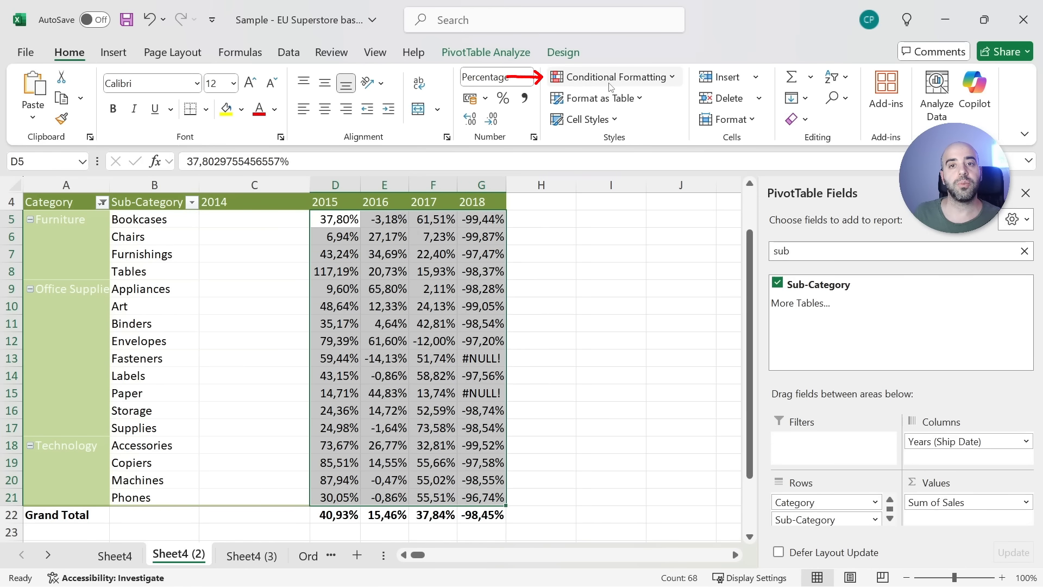
pyautogui.click(610, 80)
pyautogui.moveTo(646, 209)
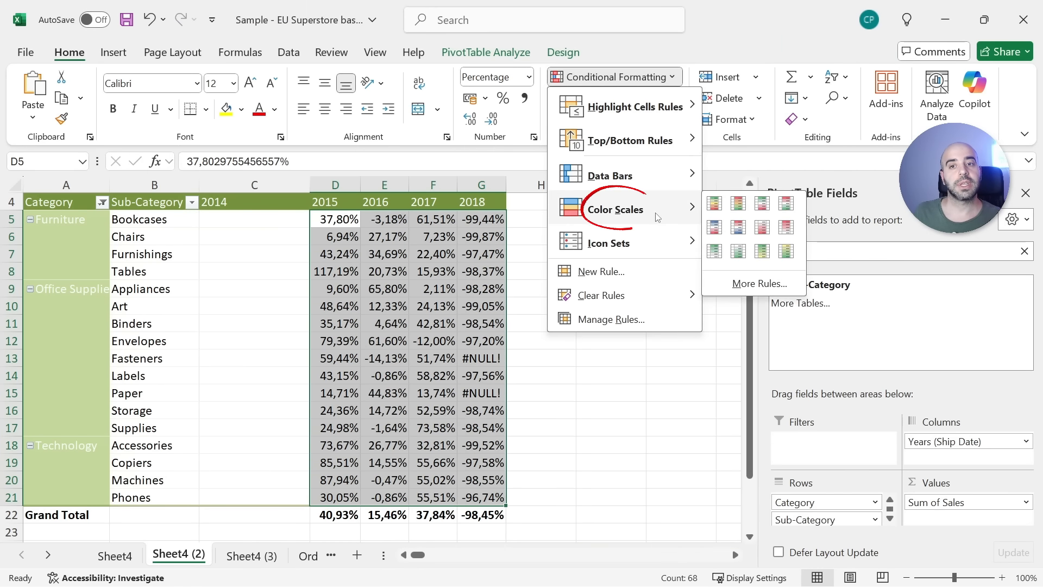
pyautogui.click(711, 205)
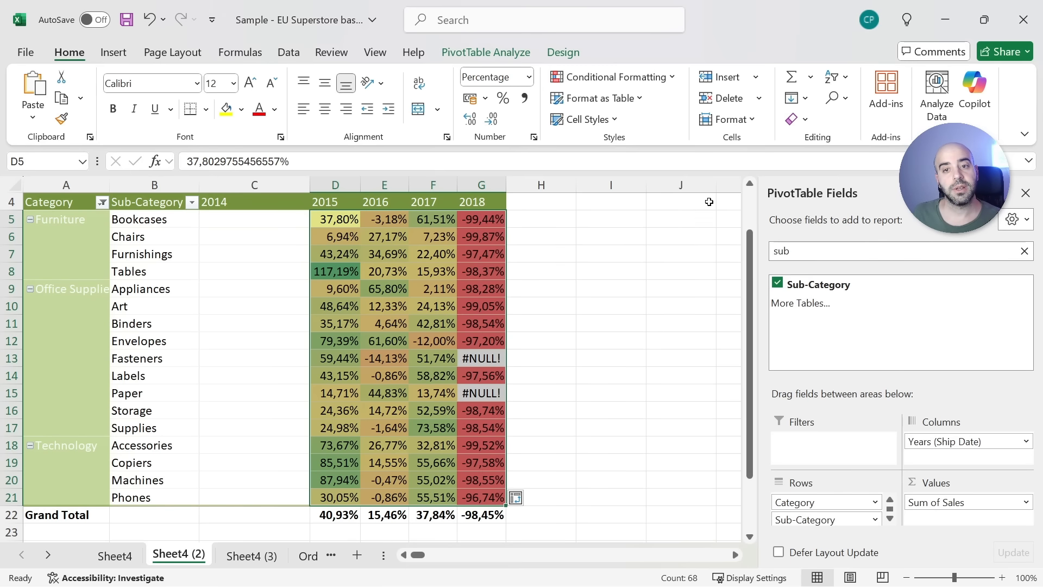
pyautogui.click(573, 270)
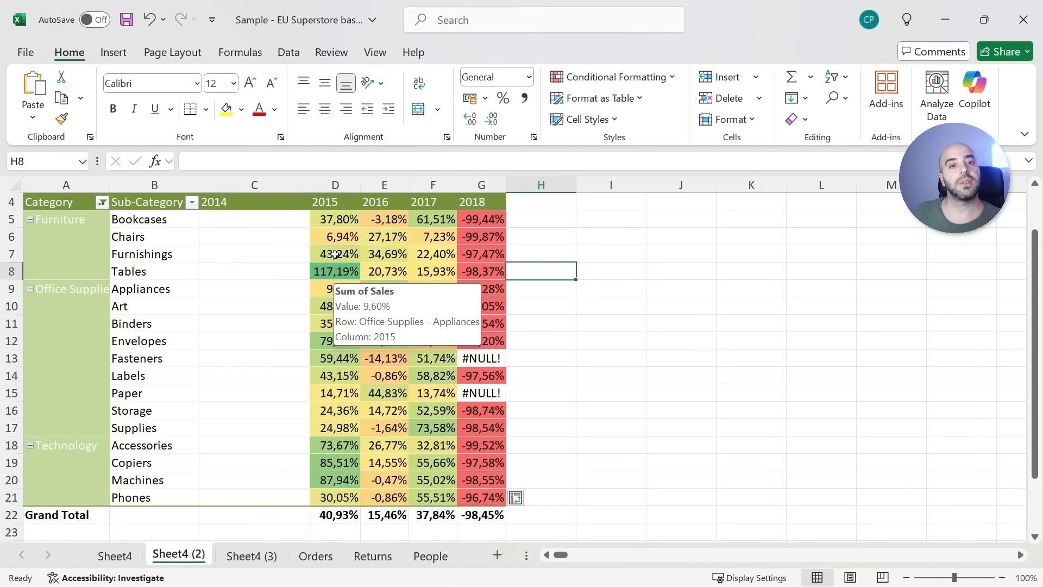
# - Filter the Years (Ship Date) columns to exclude 2018 from the sub-category PivotTable
pyautogui.click(332, 270)
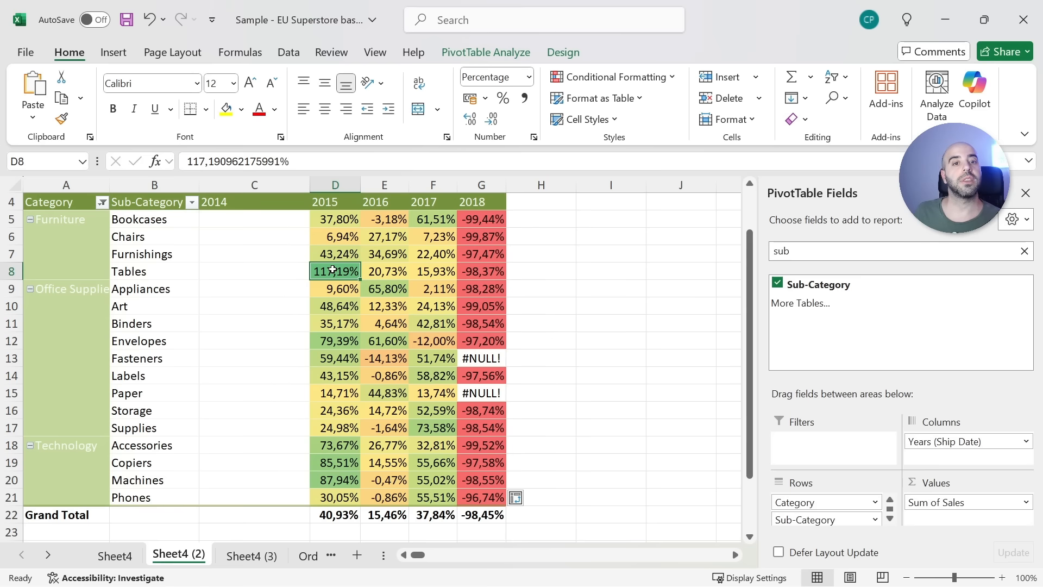
pyautogui.moveTo(483, 218); pyautogui.dragTo(489, 337)
pyautogui.moveTo(494, 411); pyautogui.dragTo(496, 461)
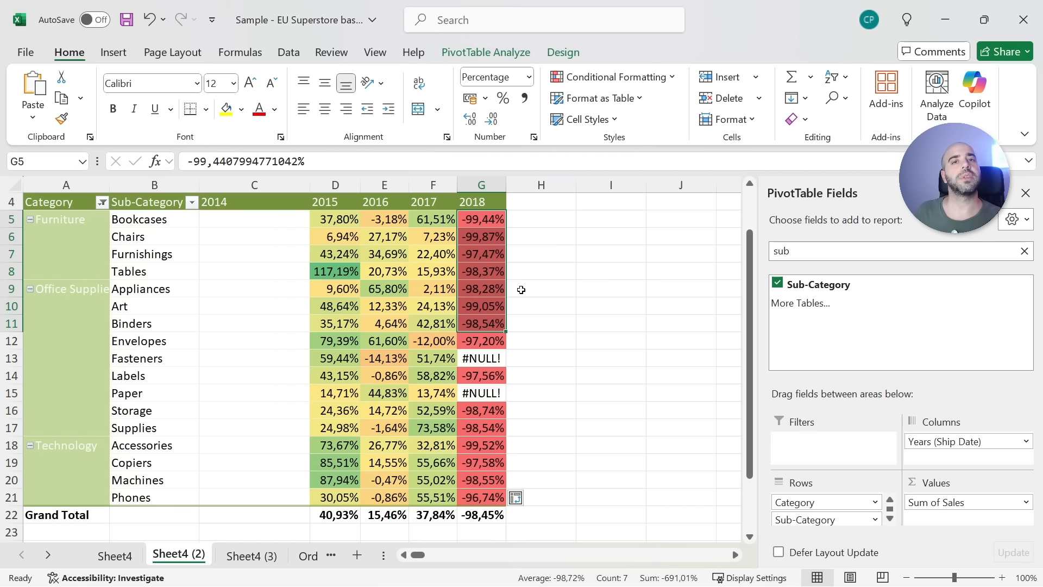
pyautogui.click(521, 290)
pyautogui.scroll(1, 380, 304)
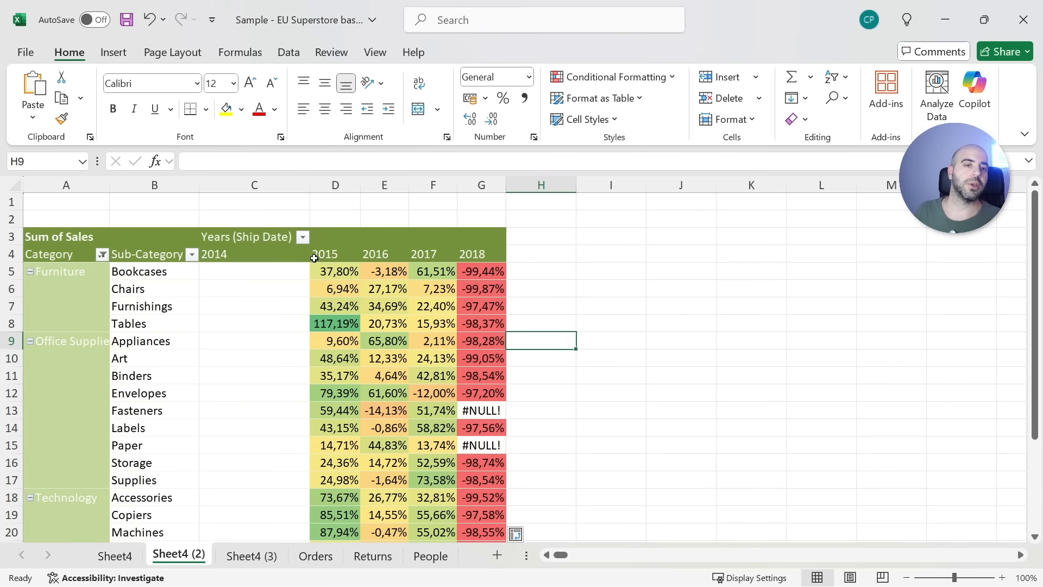
pyautogui.click(302, 238)
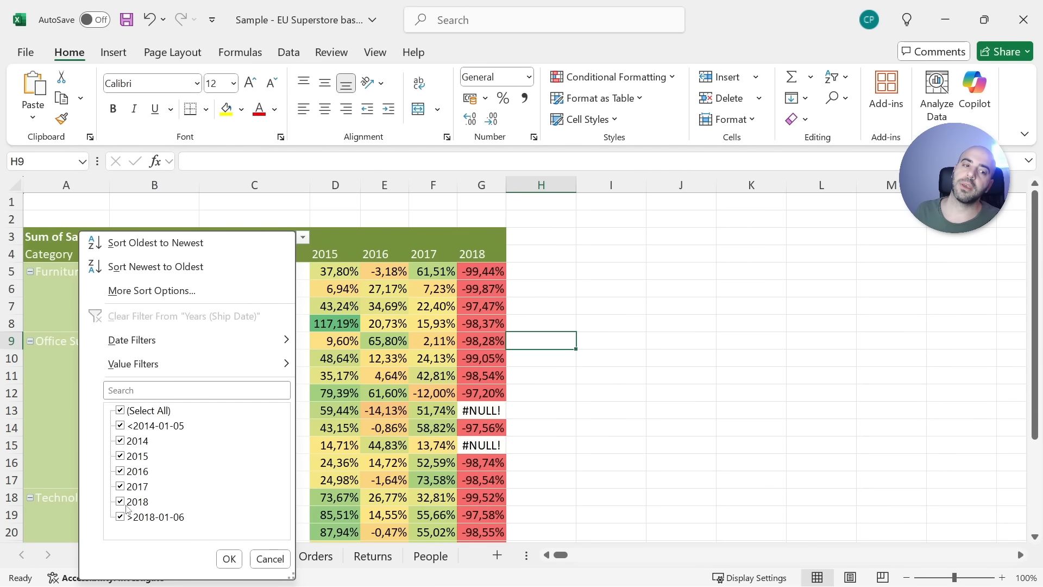
pyautogui.click(121, 501)
pyautogui.click(229, 558)
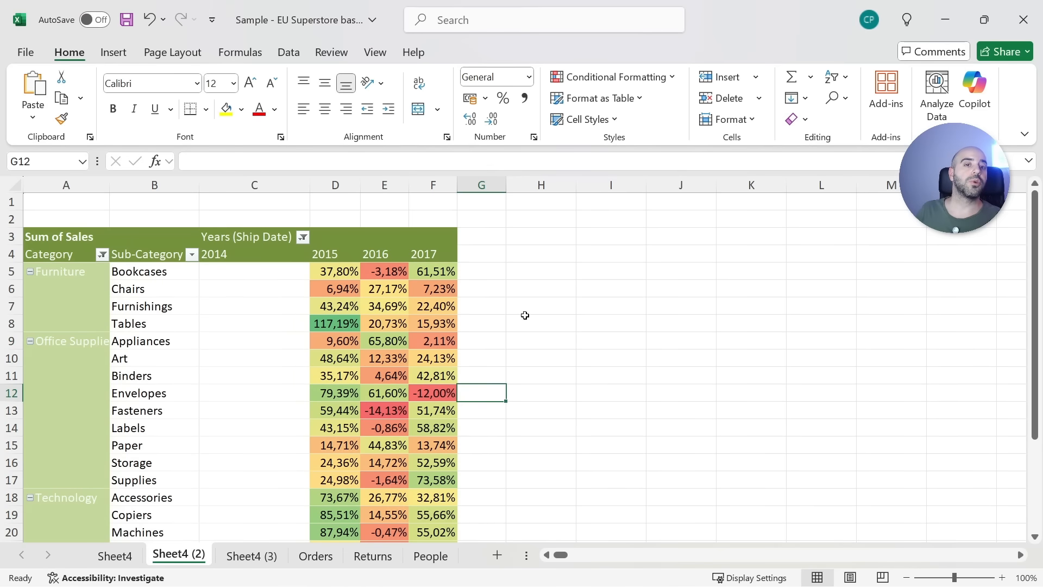
pyautogui.moveTo(335, 275); pyautogui.dragTo(430, 556)
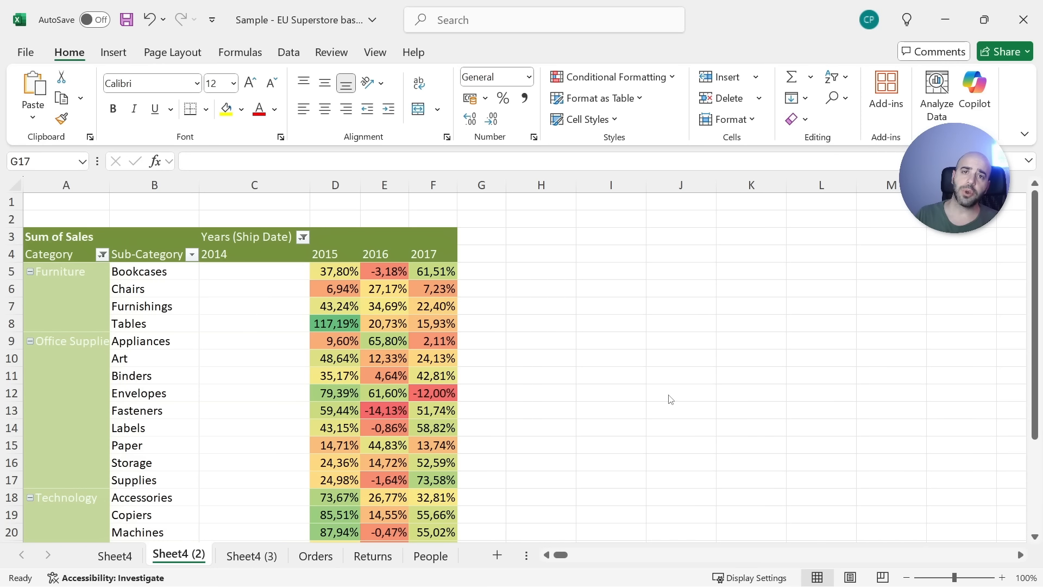
# - Duplicate Sheet4 (2) directly after the original and select the 2015 Envelopes value in the copied PivotTable
pyautogui.click(182, 550)
pyautogui.moveTo(222, 558)
pyautogui.mouseDown()
pyautogui.moveTo(233, 558)
pyautogui.moveTo(223, 560)
pyautogui.mouseUp()
pyautogui.click(356, 389)
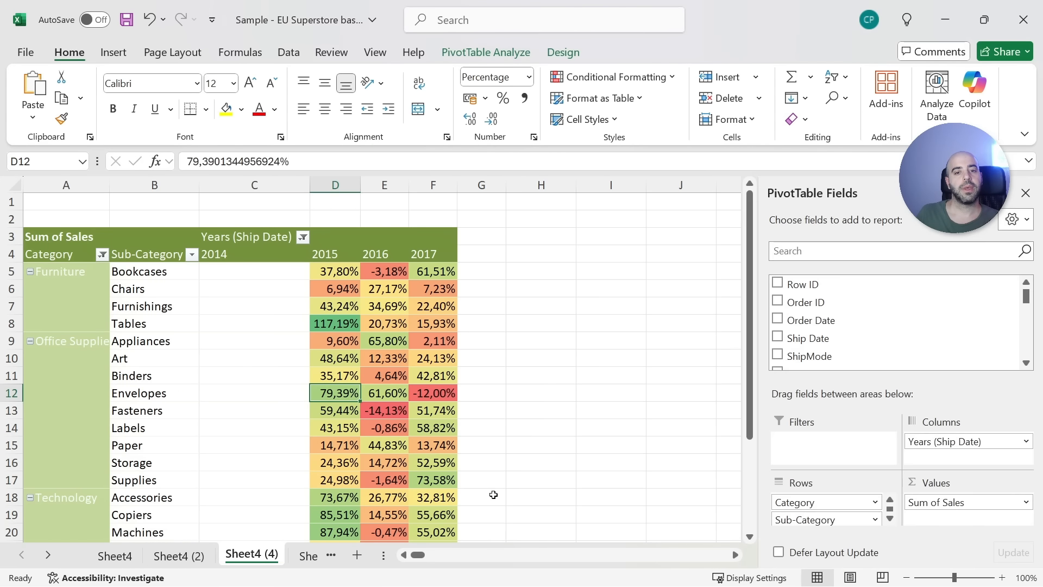
# - On Sheet4 (4), remove Sum of Sales and Sub-Category from the PivotTable and add Quantity as the values field
pyautogui.moveTo(941, 506); pyautogui.dragTo(706, 478)
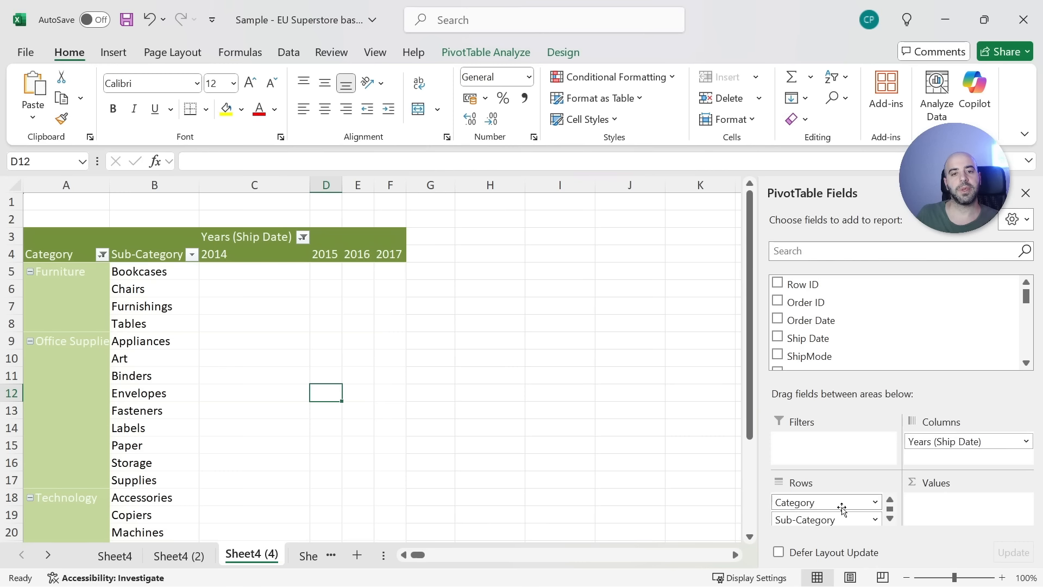
pyautogui.moveTo(736, 529); pyautogui.dragTo(654, 495)
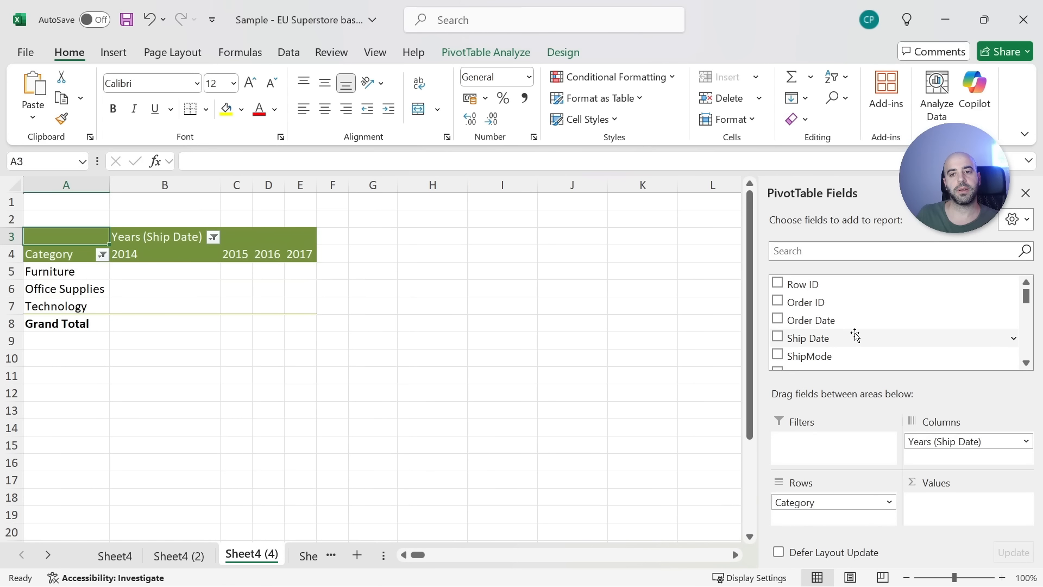
pyautogui.scroll(-1, 850, 331)
pyautogui.click(805, 255)
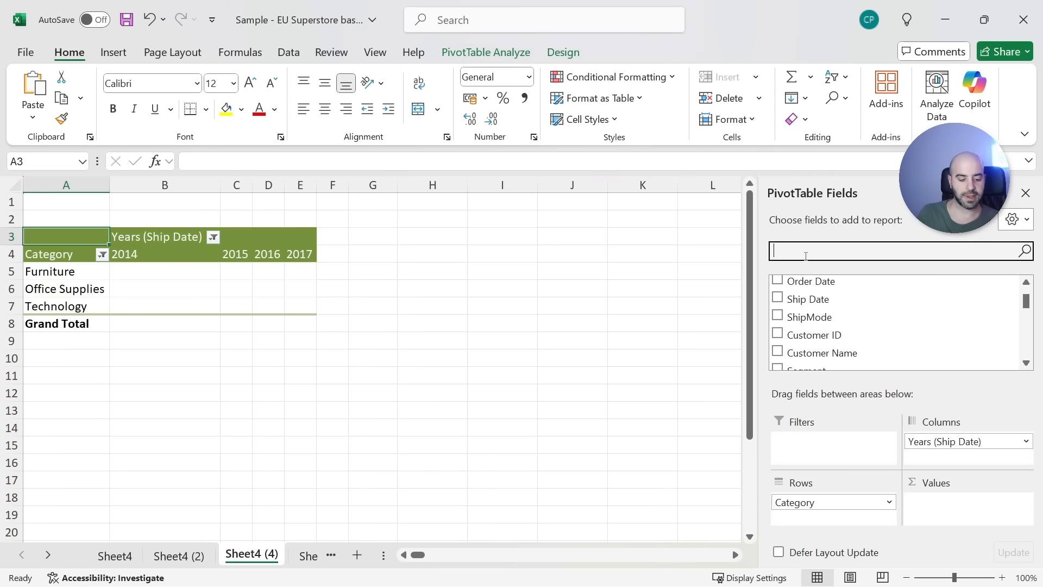
pyautogui.write('quant')
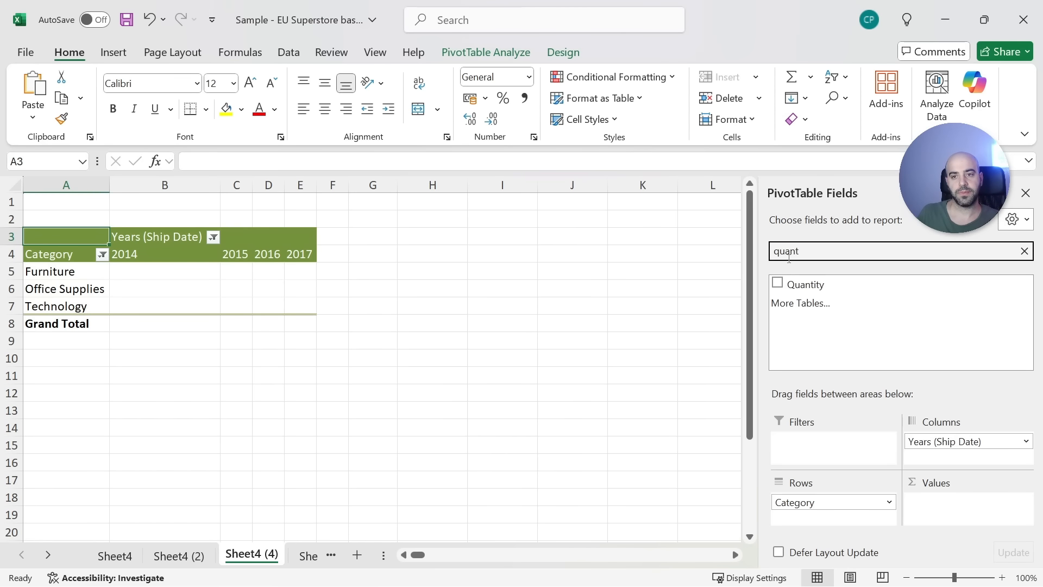
pyautogui.moveTo(806, 284); pyautogui.dragTo(942, 502)
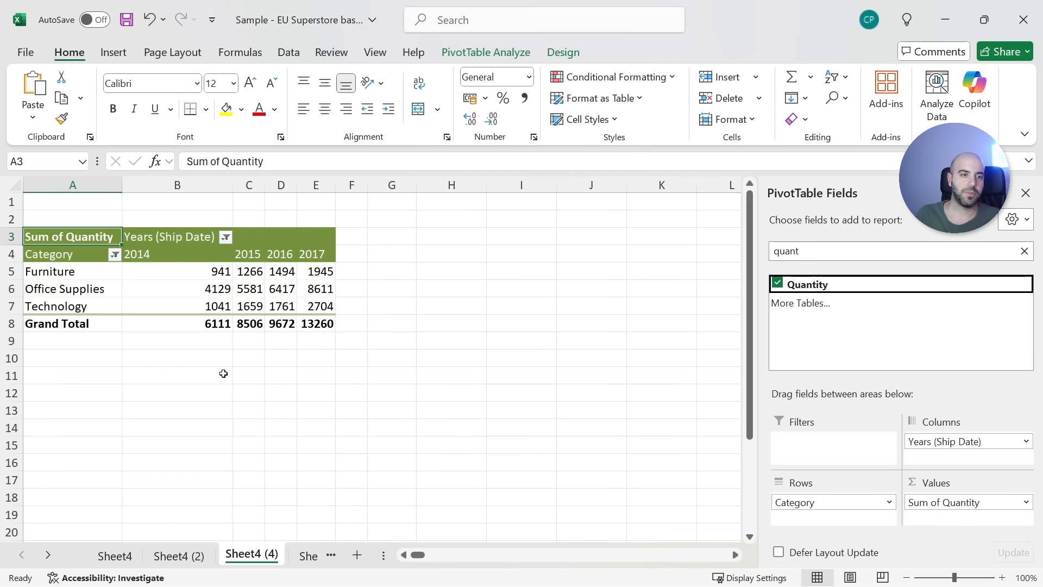
# - Insert a Clustered Column PivotChart based on the quantity PivotTable
pyautogui.click(194, 294)
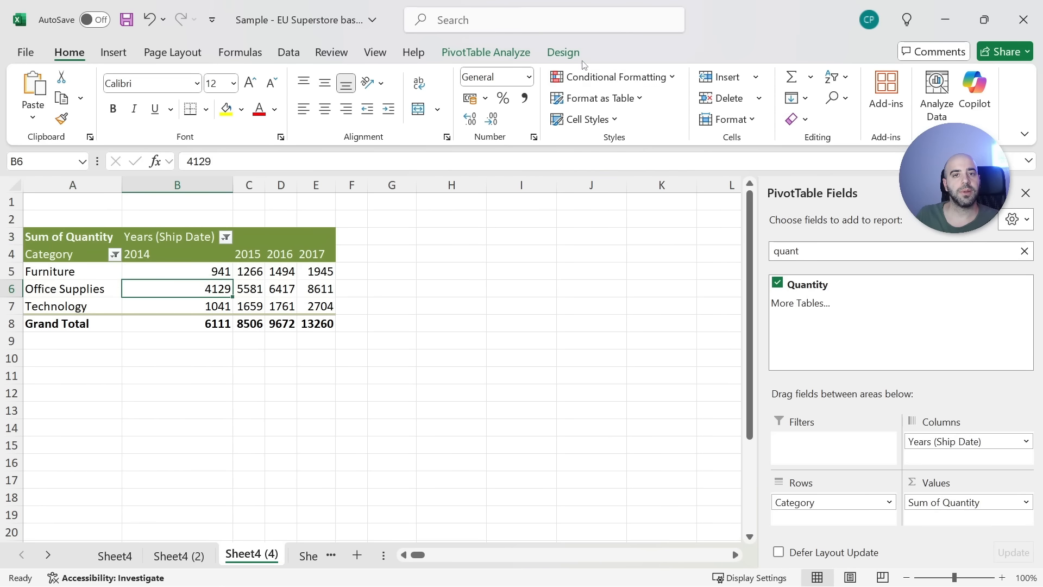
pyautogui.click(505, 51)
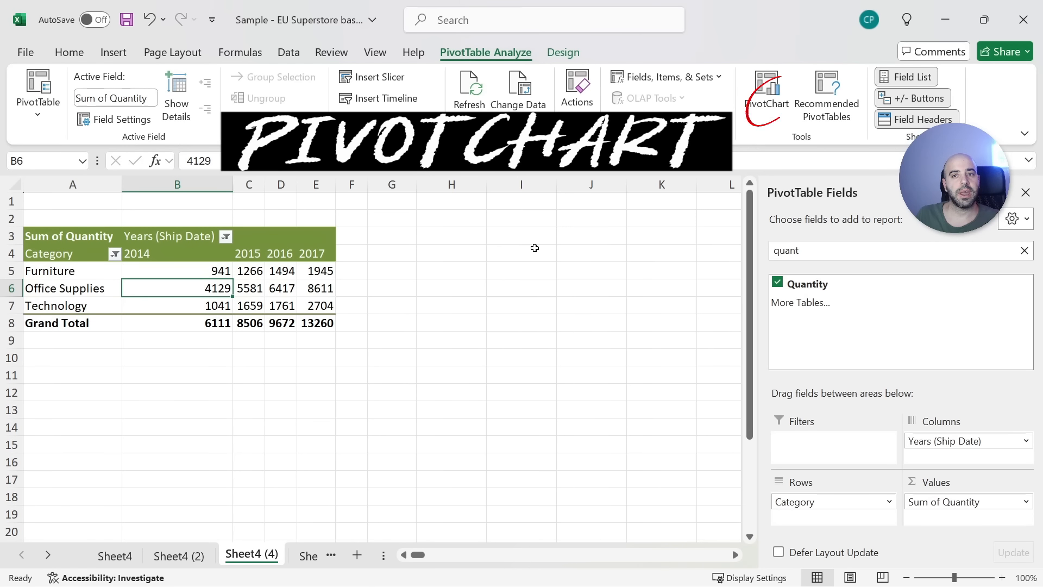
pyautogui.click(766, 99)
pyautogui.moveTo(449, 278)
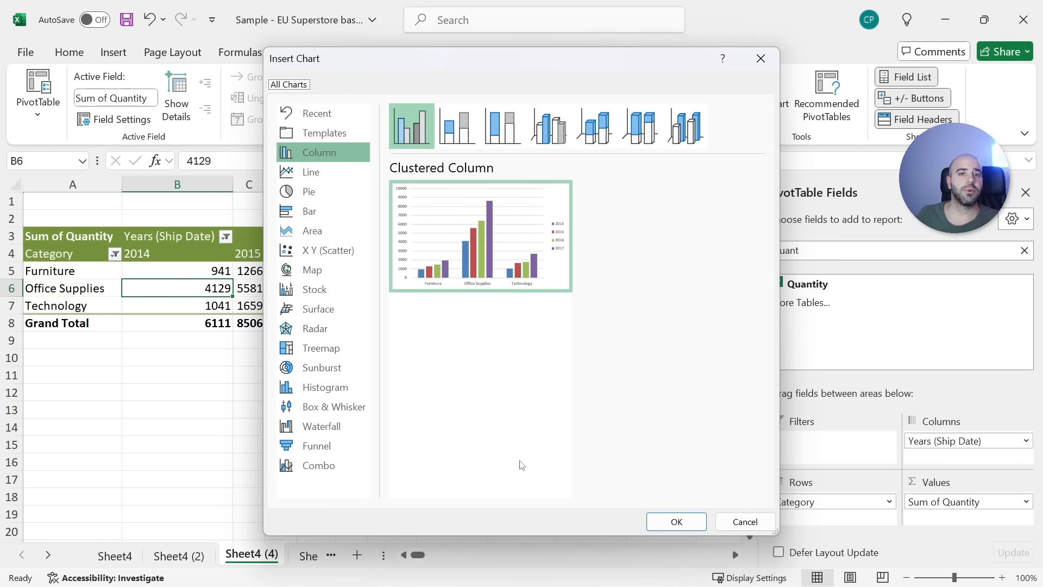
pyautogui.click(677, 521)
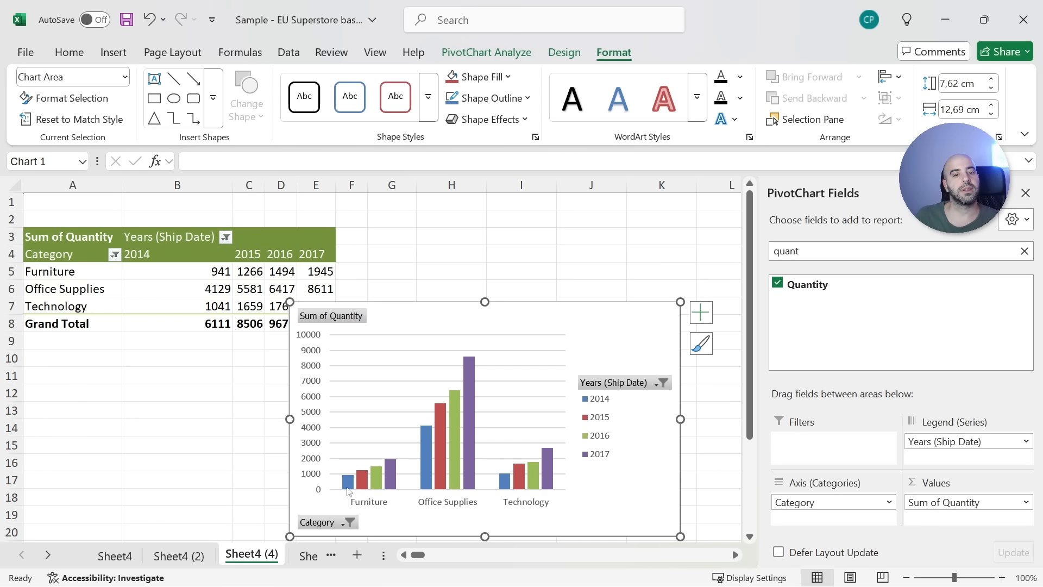
# - Switch the PivotChart's rows and columns so the ship-date years form the axis and Category forms the legend
pyautogui.moveTo(472, 409)
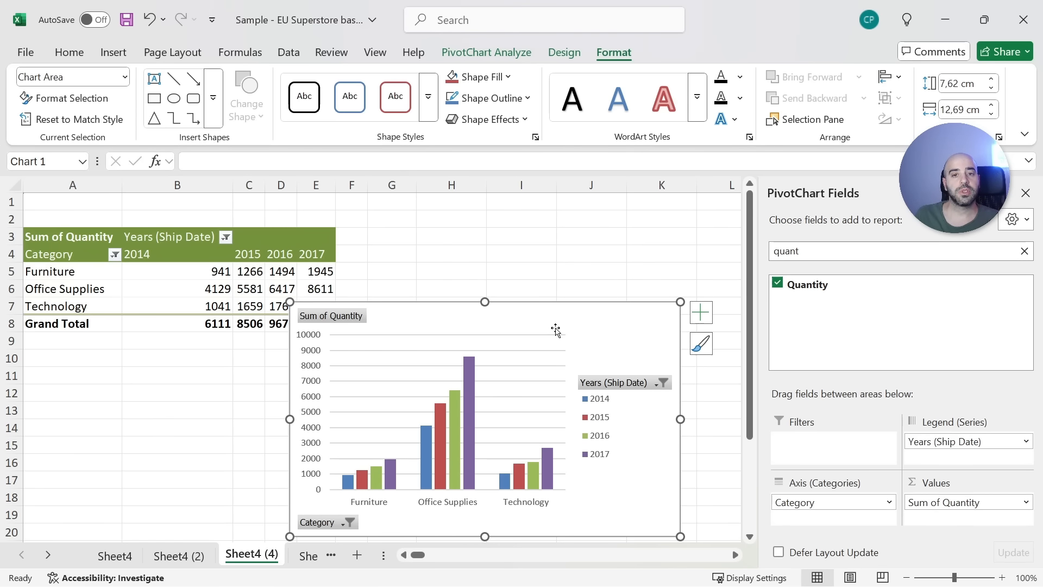
pyautogui.click(565, 52)
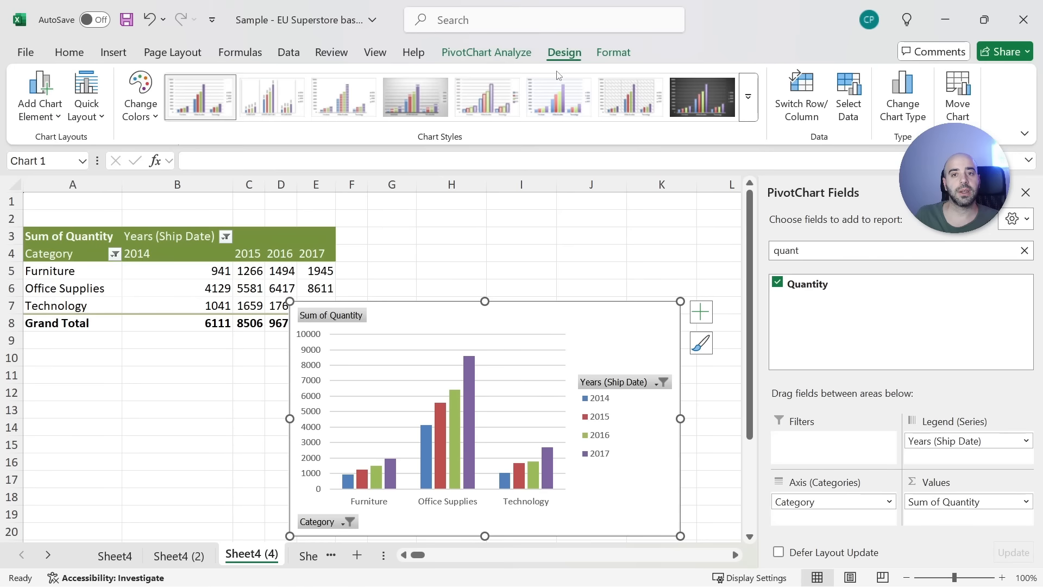
pyautogui.click(791, 122)
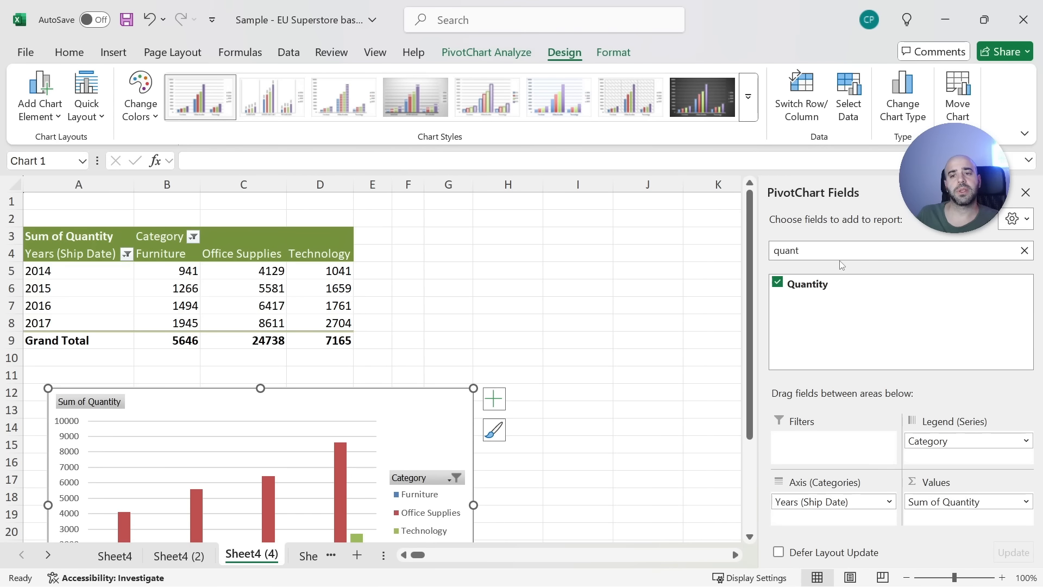
# - Replace Category with the Sub-Category field as the PivotChart's legend series
pyautogui.click(1025, 250)
pyautogui.click(854, 250)
pyautogui.write('s')
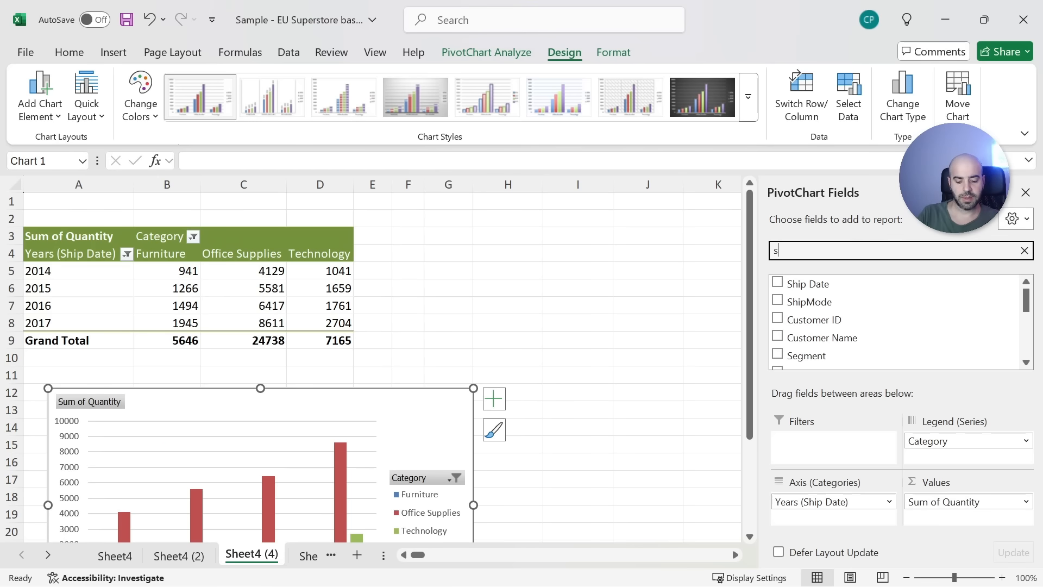
pyautogui.write('ub')
pyautogui.click(777, 282)
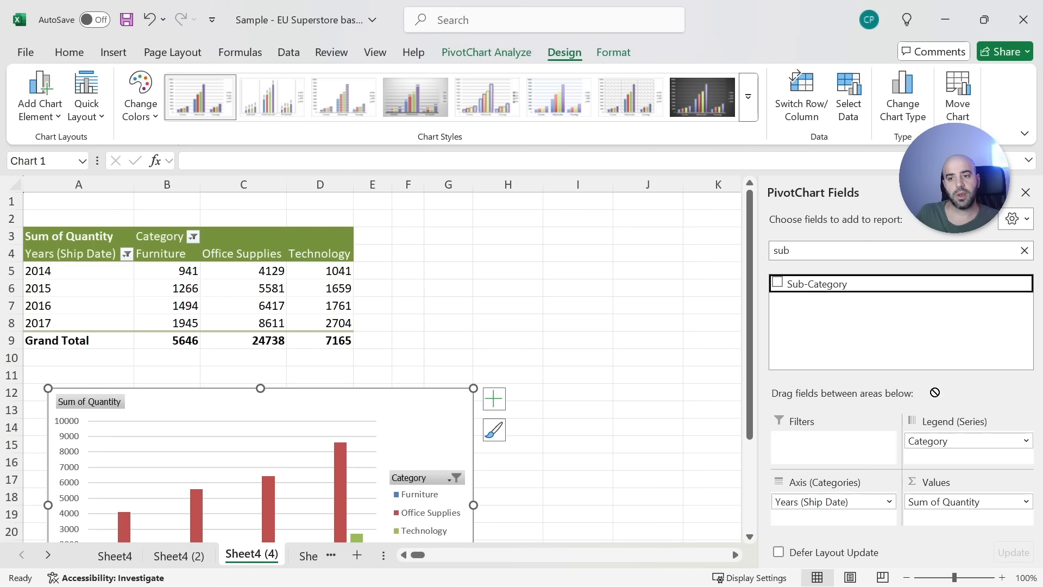
pyautogui.moveTo(928, 440); pyautogui.dragTo(751, 404)
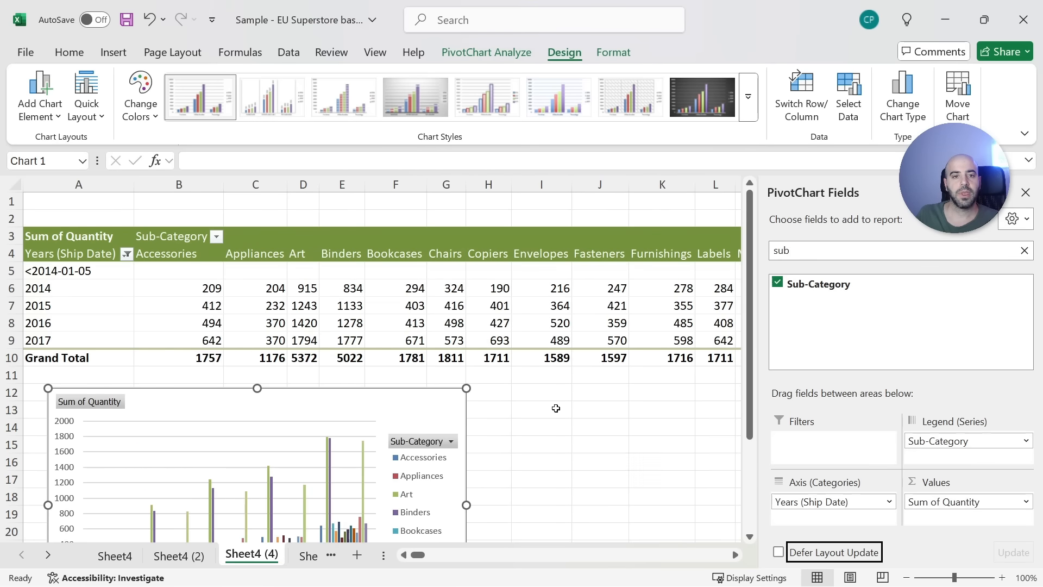
# - Insert a Category slicer for the PivotChart and place it to the right of the chart, about 3.78 cm high
pyautogui.scroll(-1, 244, 373)
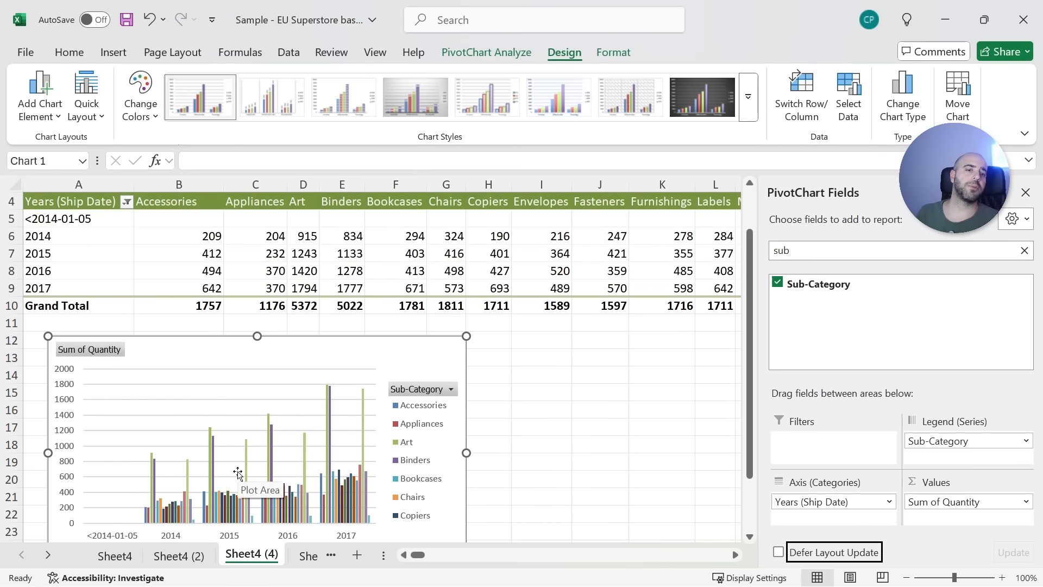
pyautogui.scroll(-1, 239, 468)
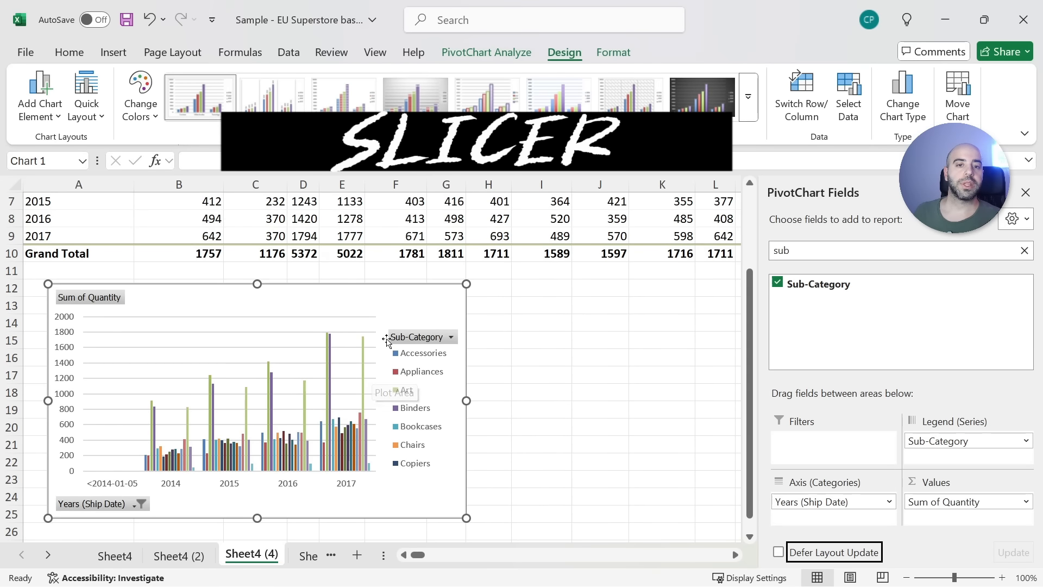
pyautogui.click(379, 305)
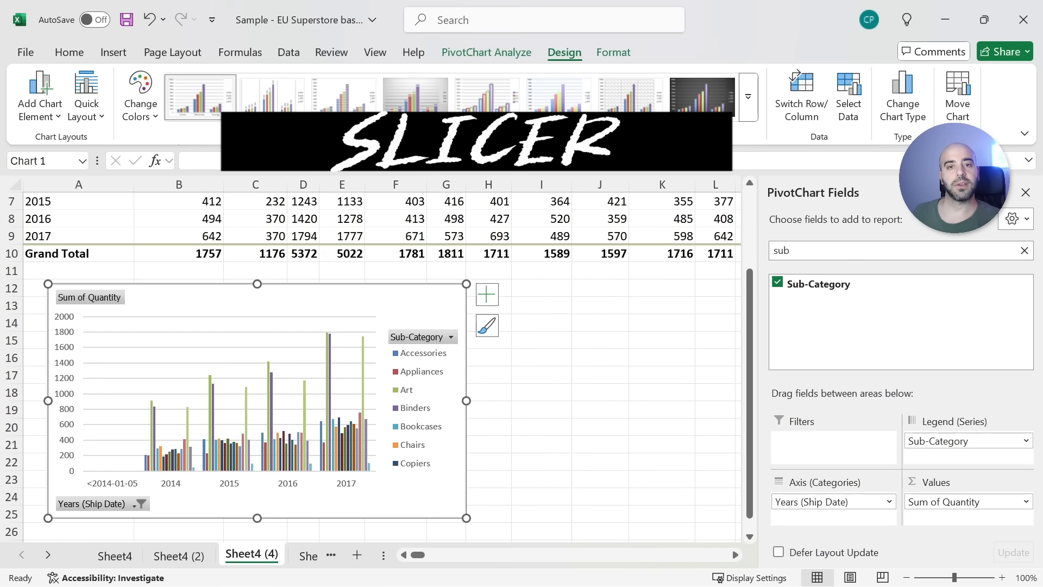
pyautogui.click(505, 52)
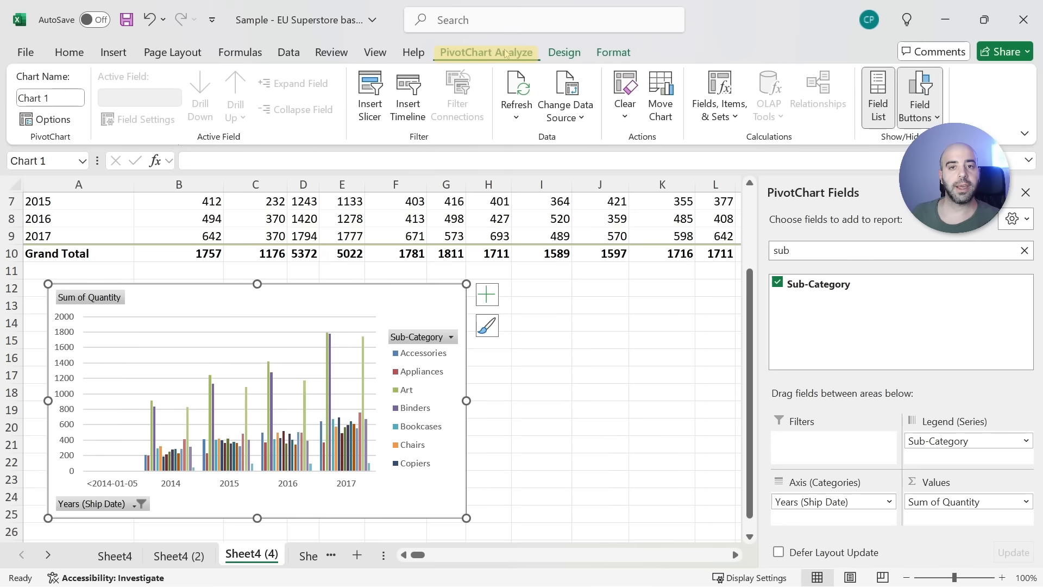
pyautogui.click(370, 92)
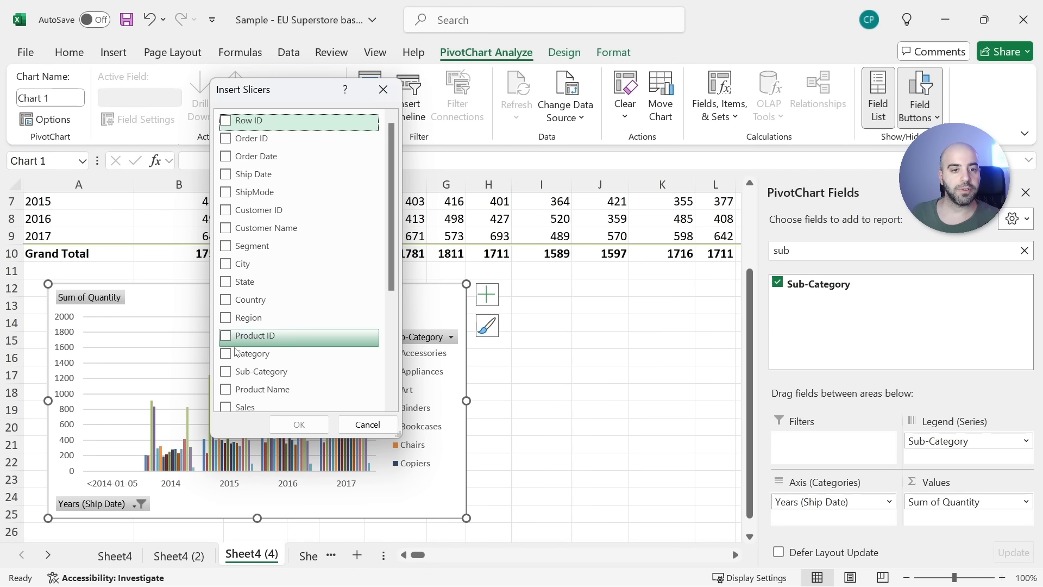
pyautogui.click(255, 354)
pyautogui.click(292, 424)
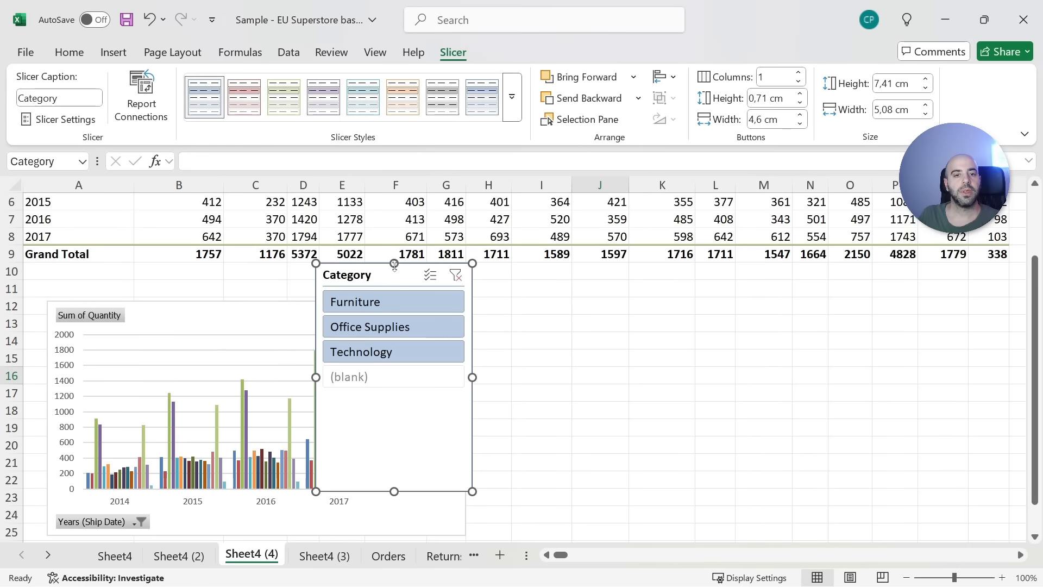
pyautogui.moveTo(385, 370); pyautogui.dragTo(546, 326)
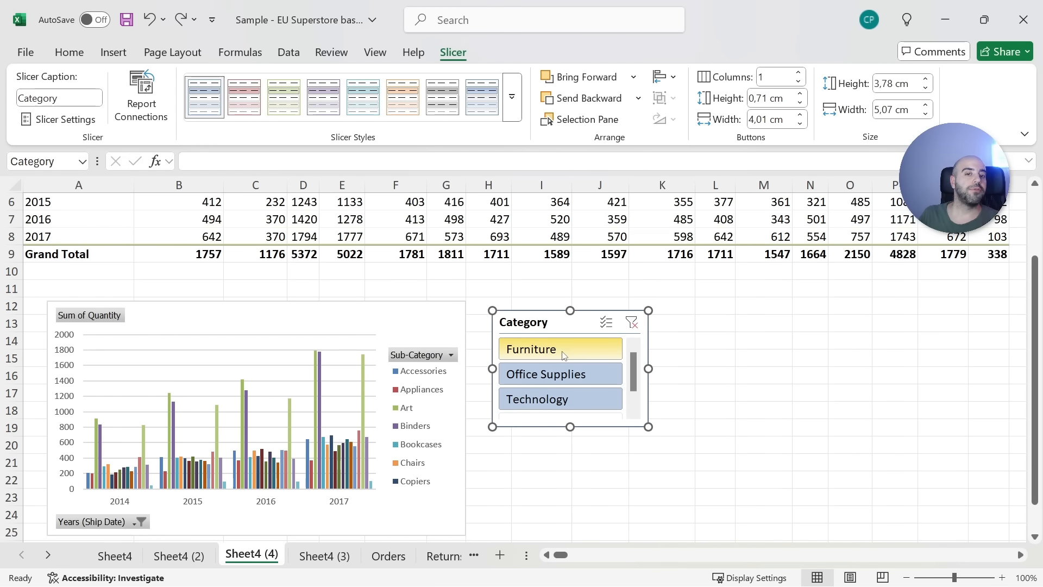
# - Filter the PivotChart with the Category slicer by Furniture, Office Supplies and finally Technology, one at a time
pyautogui.click(563, 355)
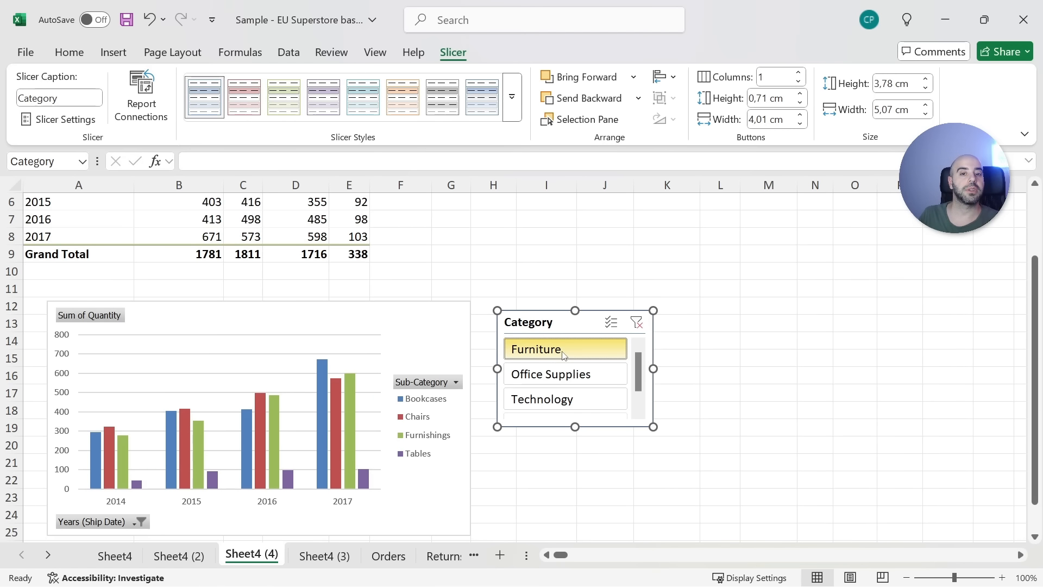
pyautogui.click(559, 375)
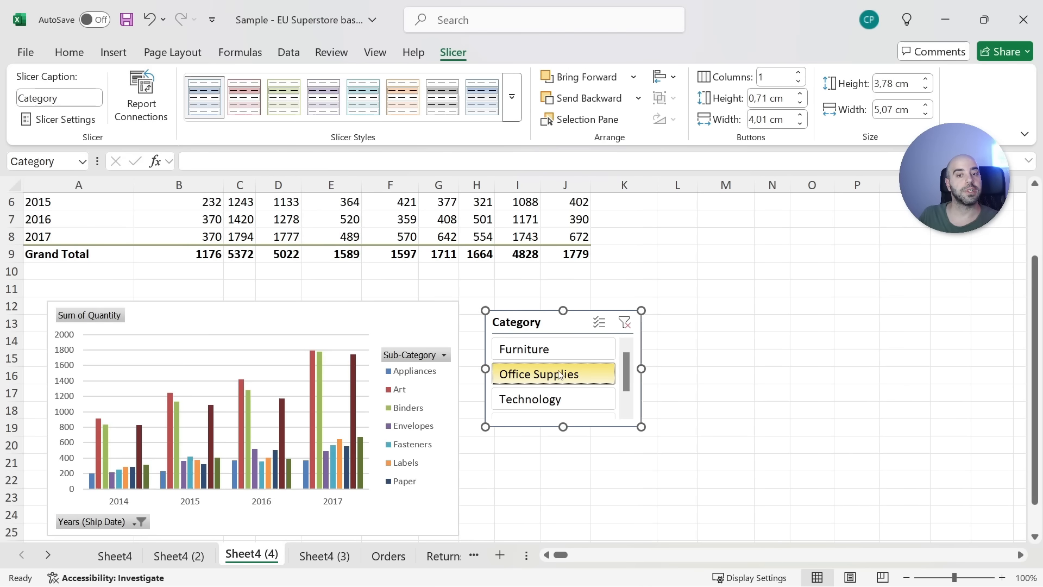
pyautogui.click(557, 398)
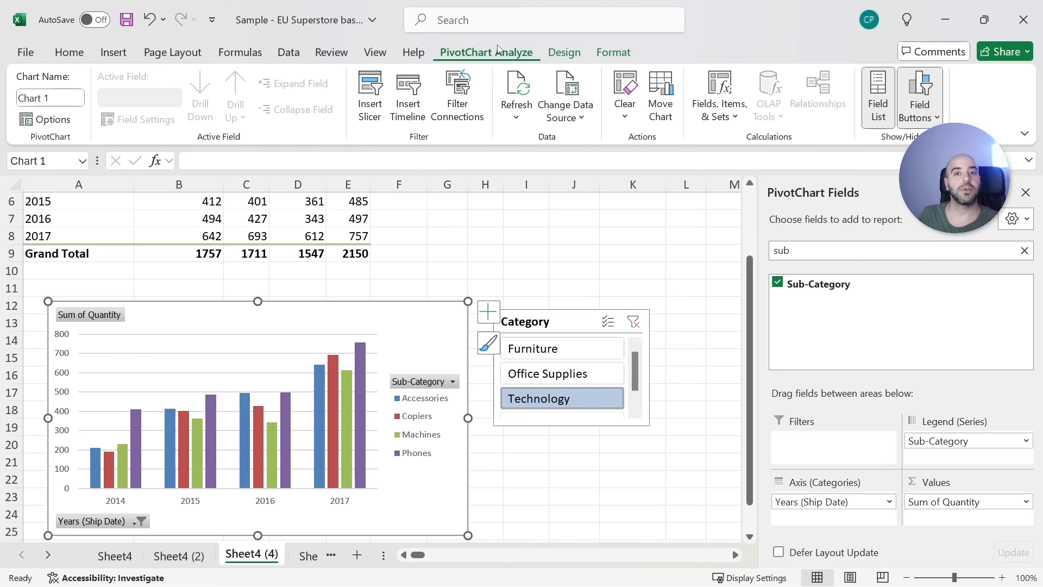
# - Insert a Country slicer for the PivotChart and place it to the right of the Category slicer
pyautogui.click(369, 93)
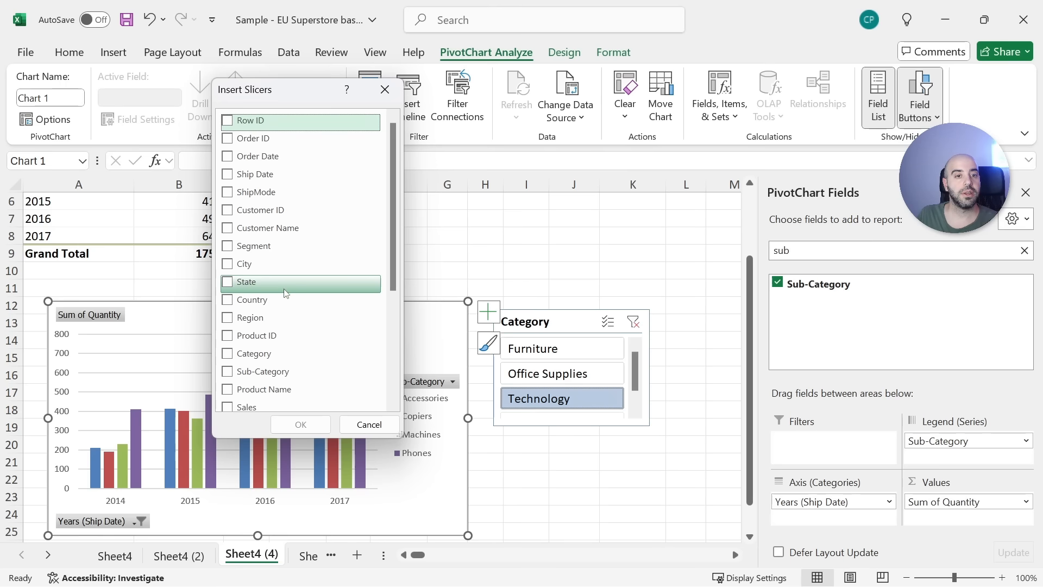
pyautogui.click(241, 300)
pyautogui.click(300, 423)
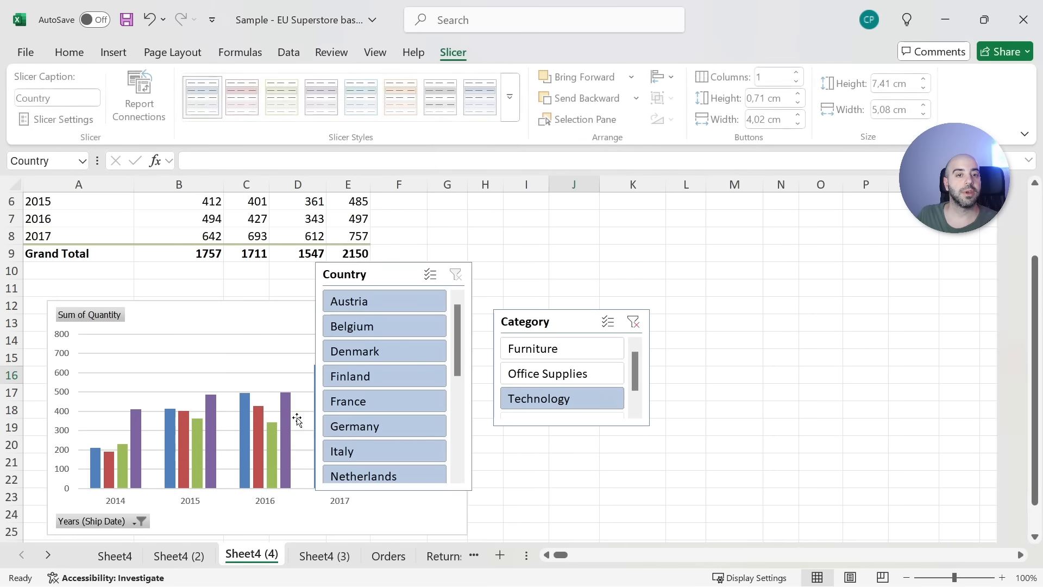
pyautogui.moveTo(380, 275); pyautogui.dragTo(734, 312)
# - Filter the Country slicer by Austria, Denmark and Finland in turn, and extend the slicer selections with Office Supplies and France
pyautogui.click(731, 348)
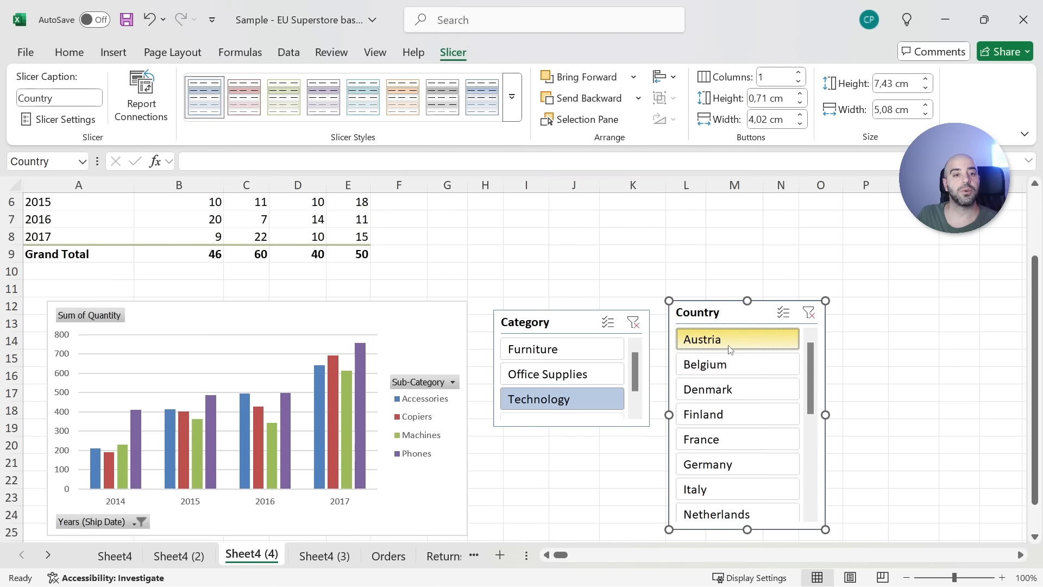
pyautogui.click(725, 388)
pyautogui.click(722, 415)
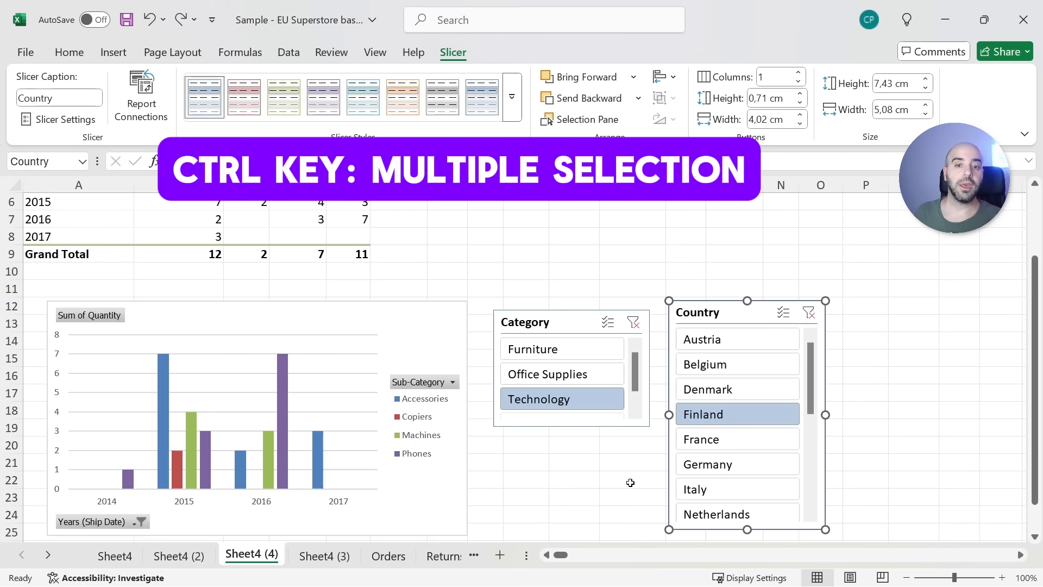
pyautogui.keyDown('ctrl'); pyautogui.click(592, 380); pyautogui.keyUp('ctrl')
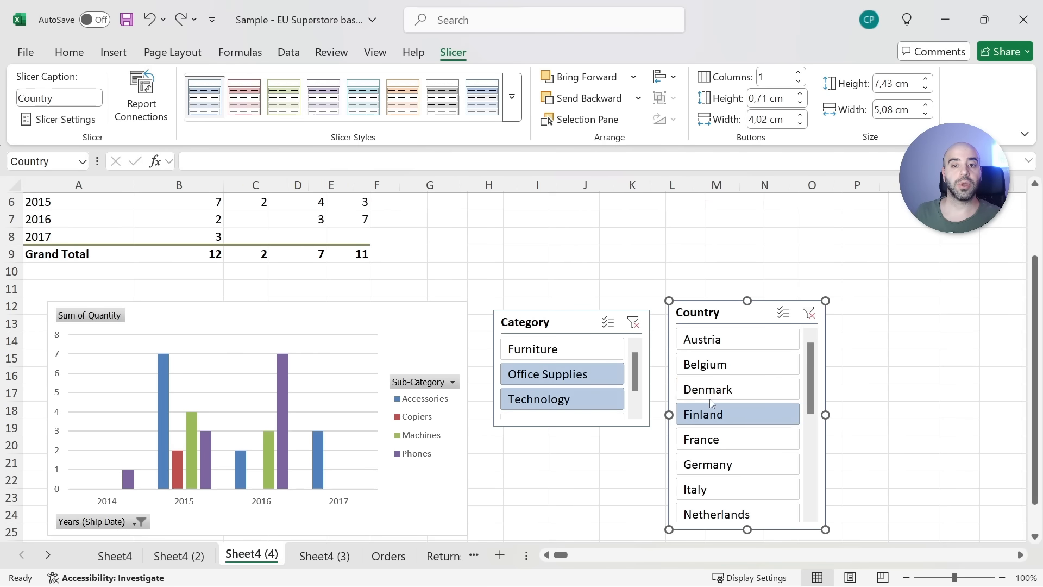
pyautogui.keyDown('ctrl'); pyautogui.click(719, 436); pyautogui.keyUp('ctrl')
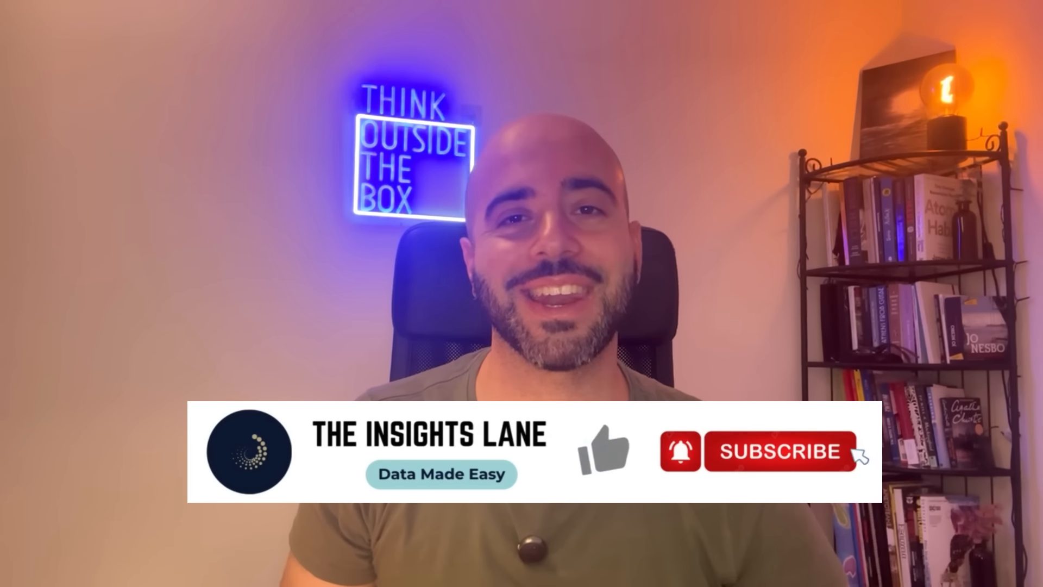